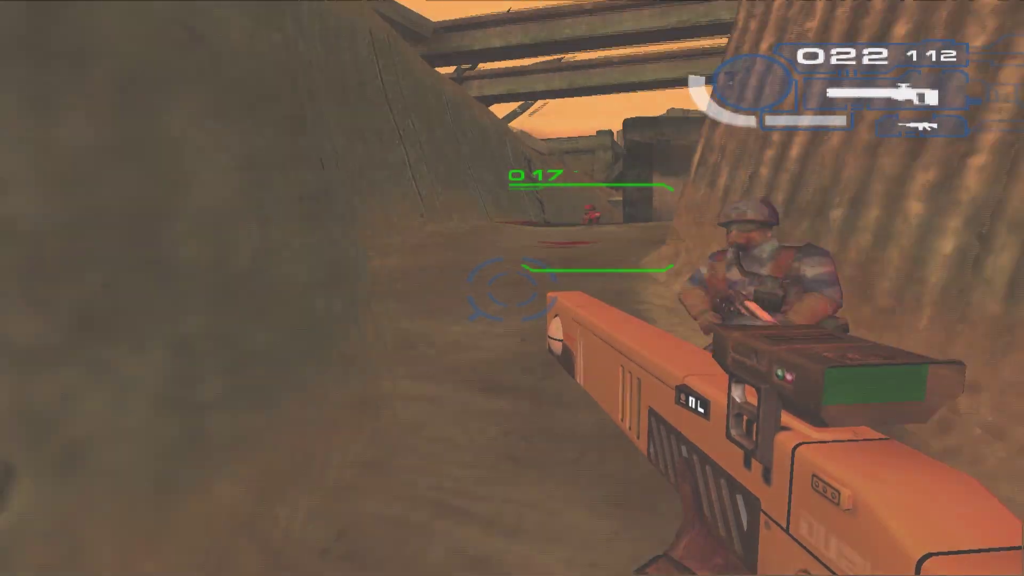
# - Fire twice at the soldier in the trench
pyautogui.click(512, 288)
pyautogui.click(512, 288)
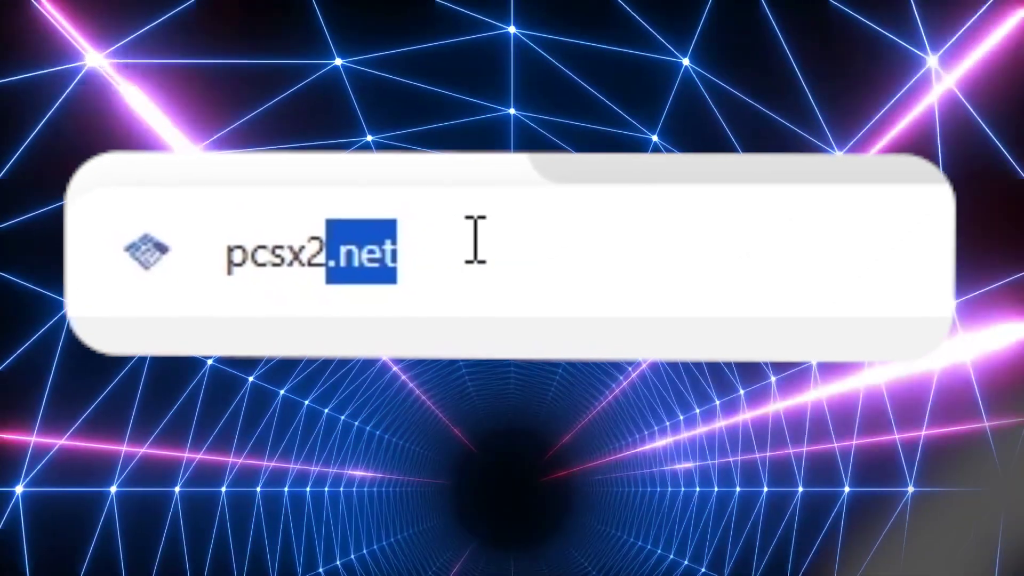
# - Load pcsx2.net and preview the Latest Nightly and Latest Stable download lists
pyautogui.press('Right')
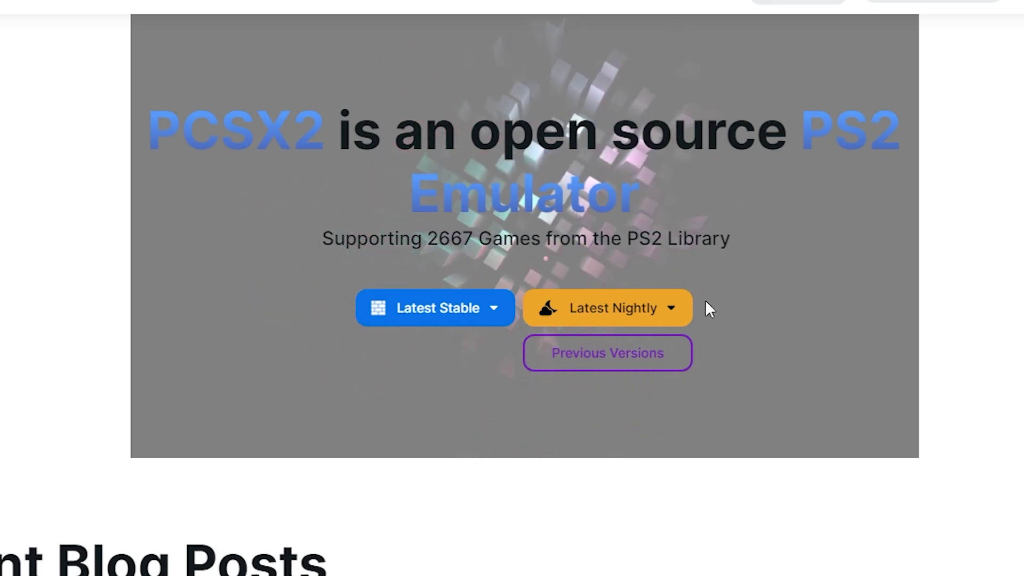
pyautogui.click(682, 316)
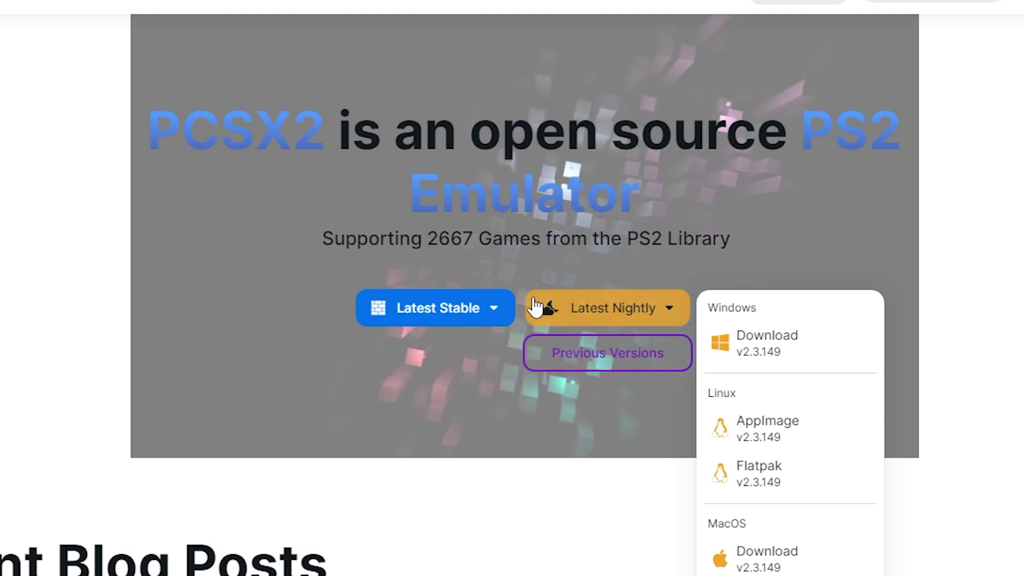
pyautogui.click(499, 309)
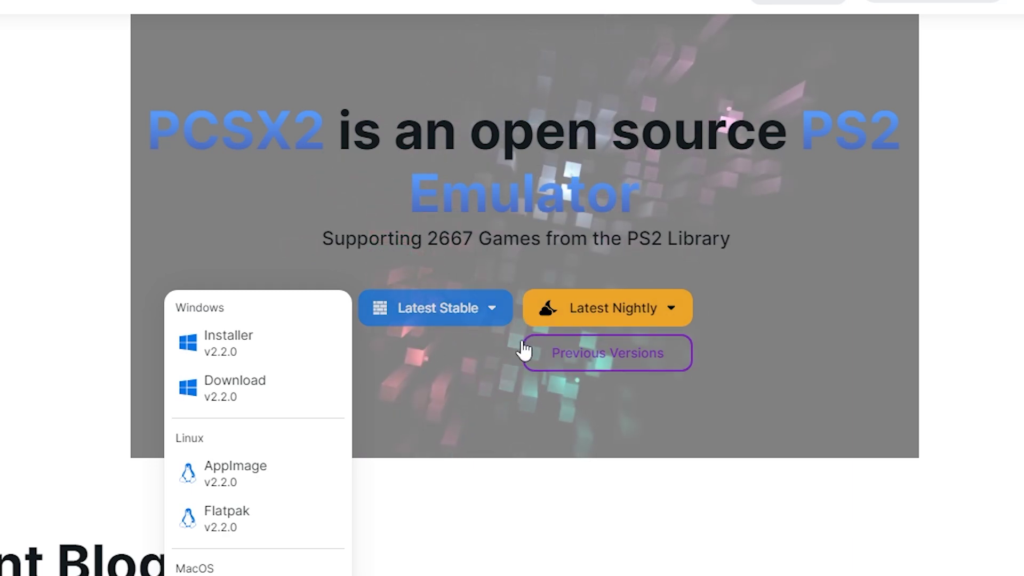
pyautogui.click(498, 334)
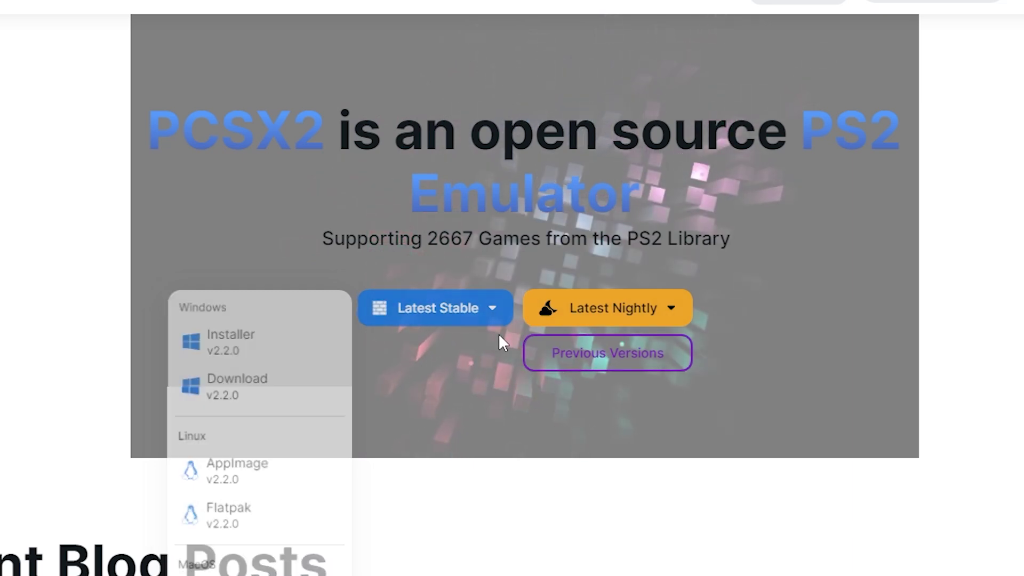
# - Page through Previous Versions, then show the stable v2.2.0 downloads including the Windows installer
pyautogui.click(648, 372)
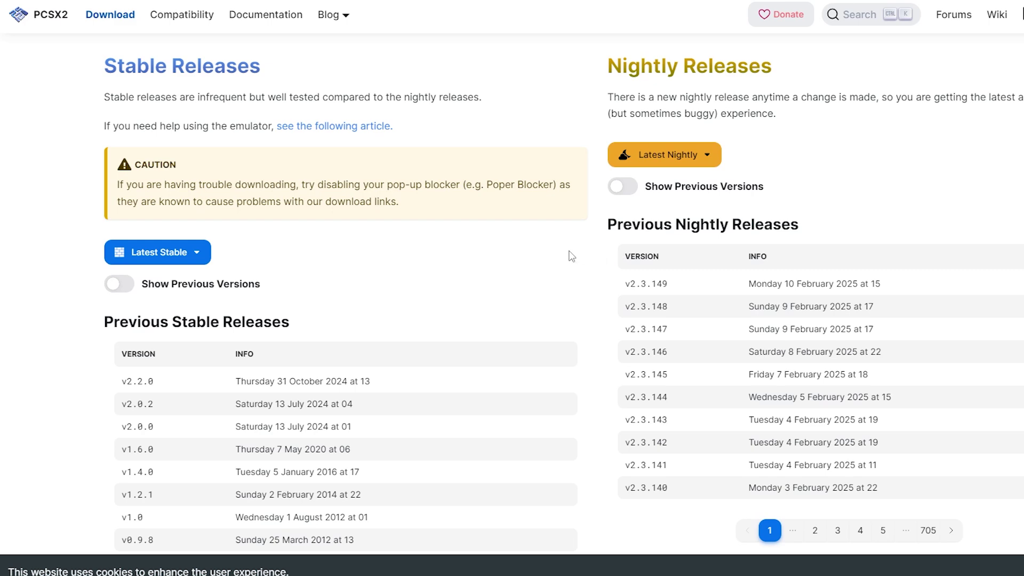
pyautogui.scroll(-3, 570, 256)
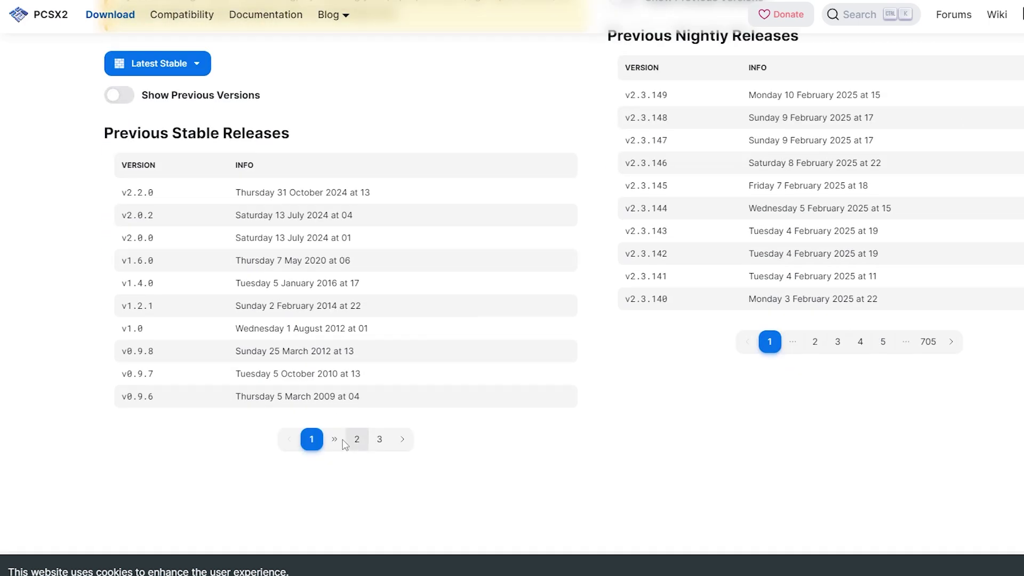
pyautogui.click(357, 436)
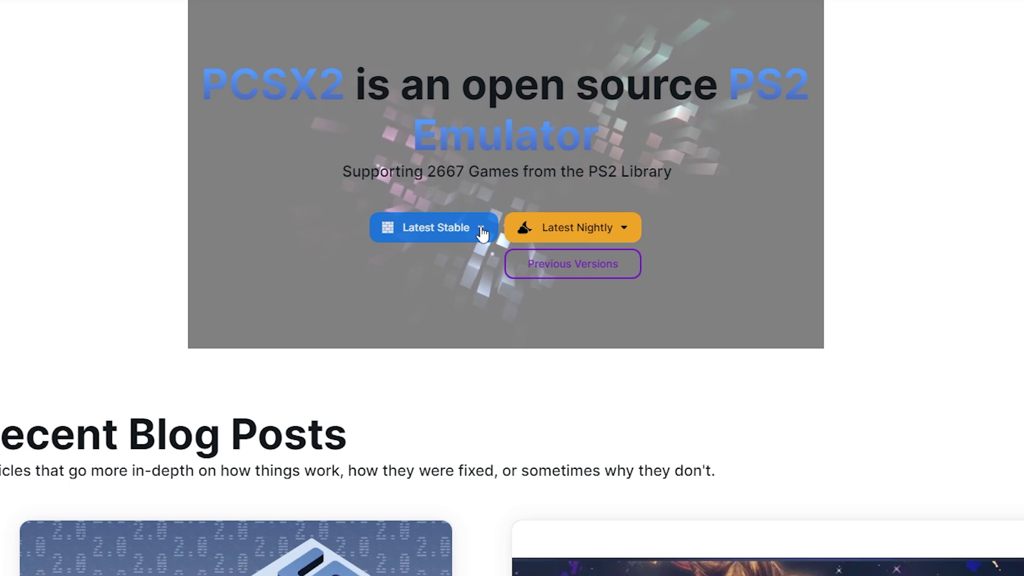
pyautogui.click(483, 230)
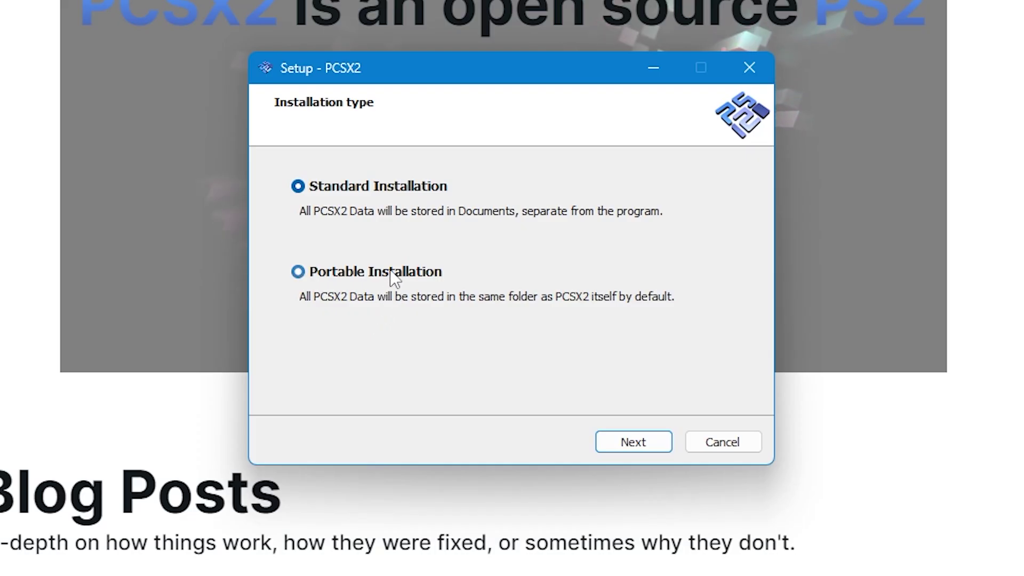
# - Install PCSX2 as a portable installation in C:\PCSX2 with a desktop shortcut
pyautogui.click(391, 275)
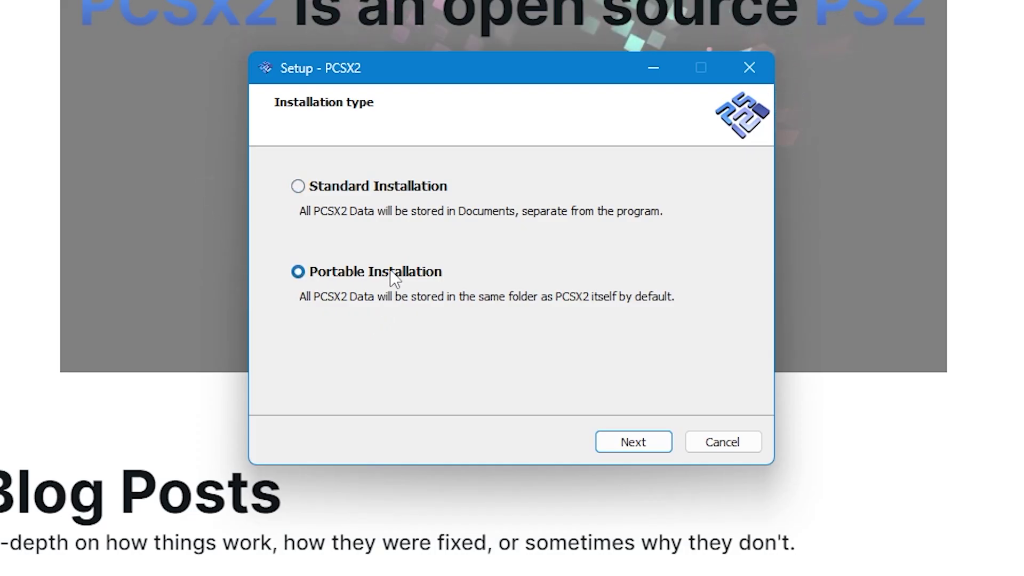
pyautogui.click(665, 445)
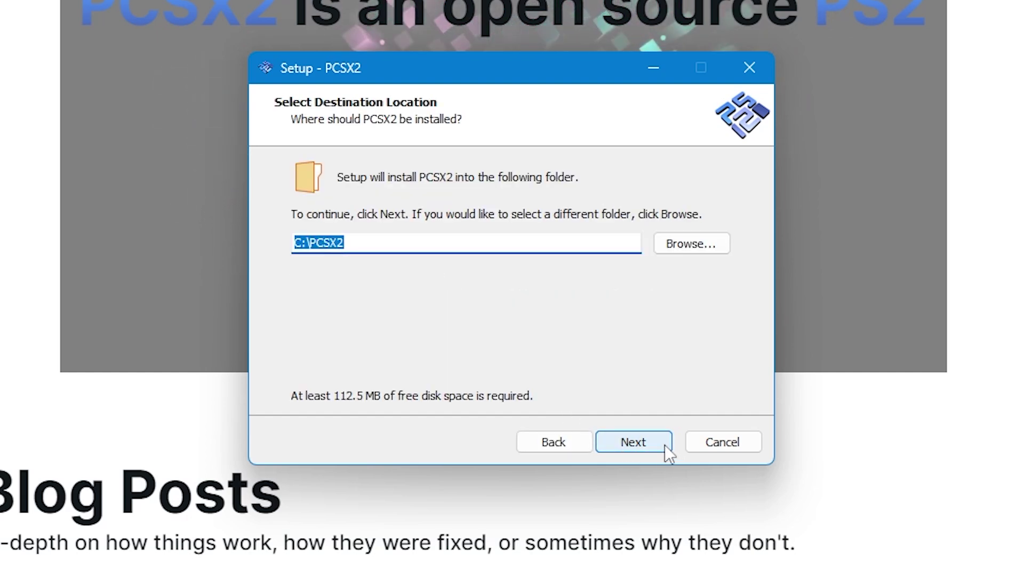
pyautogui.click(664, 445)
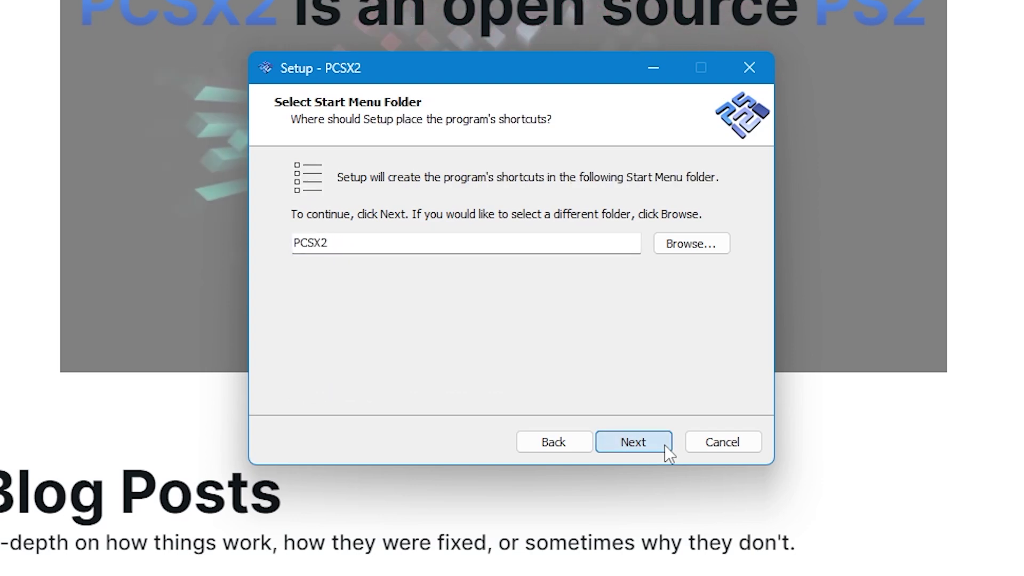
pyautogui.click(664, 445)
pyautogui.click(394, 236)
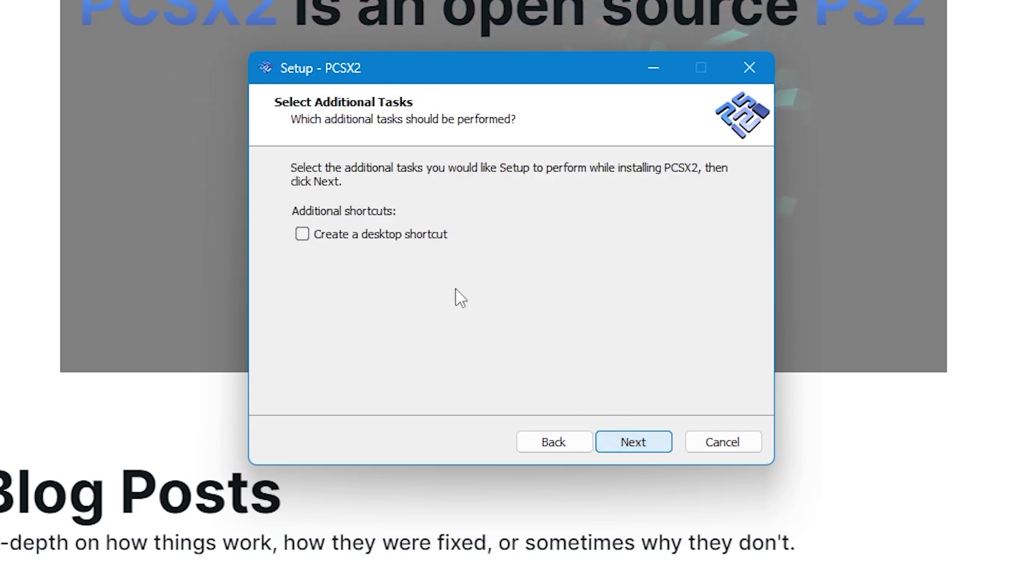
pyautogui.click(301, 234)
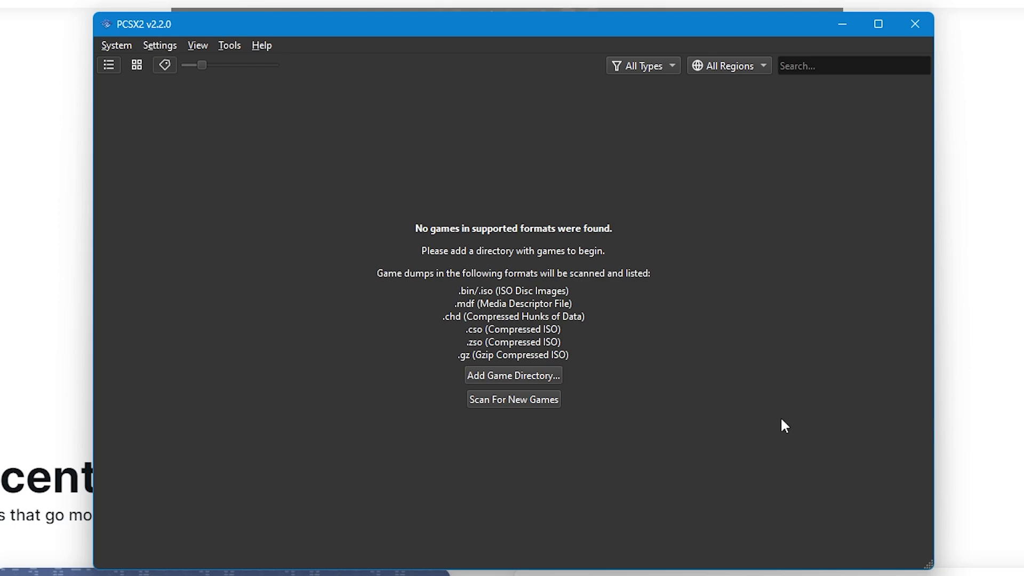
# - Choose Interface from the Settings menu to show behaviour, display and theme options
pyautogui.click(166, 47)
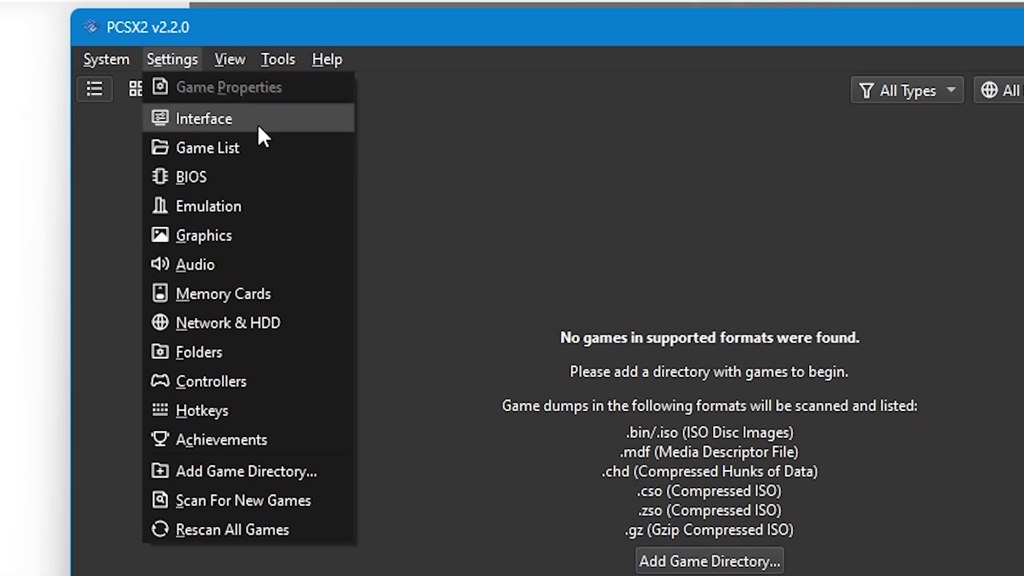
pyautogui.click(258, 122)
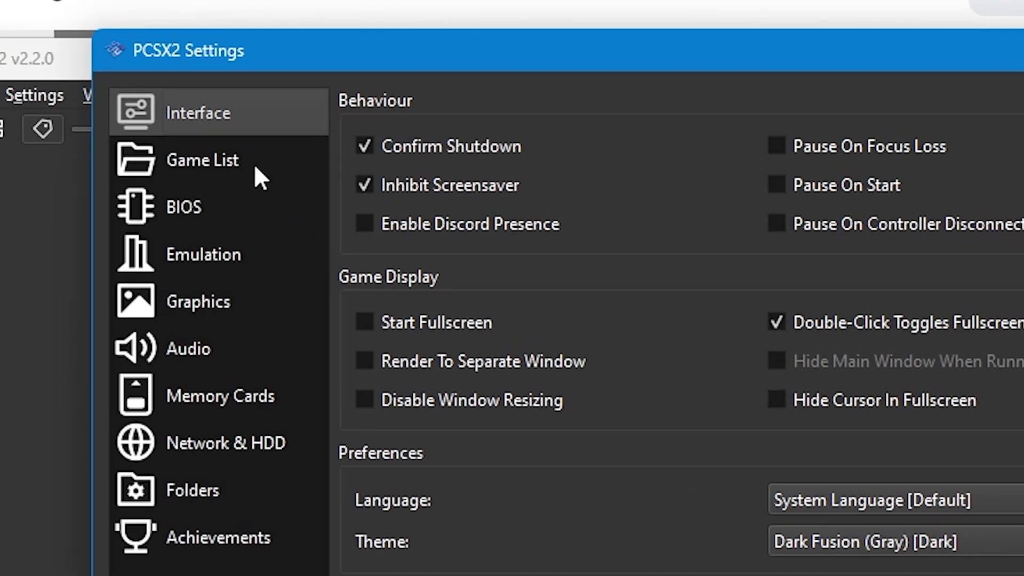
# - Add C:\PCSX2\games as a game search directory, answering Yes to scan recursively
pyautogui.click(255, 168)
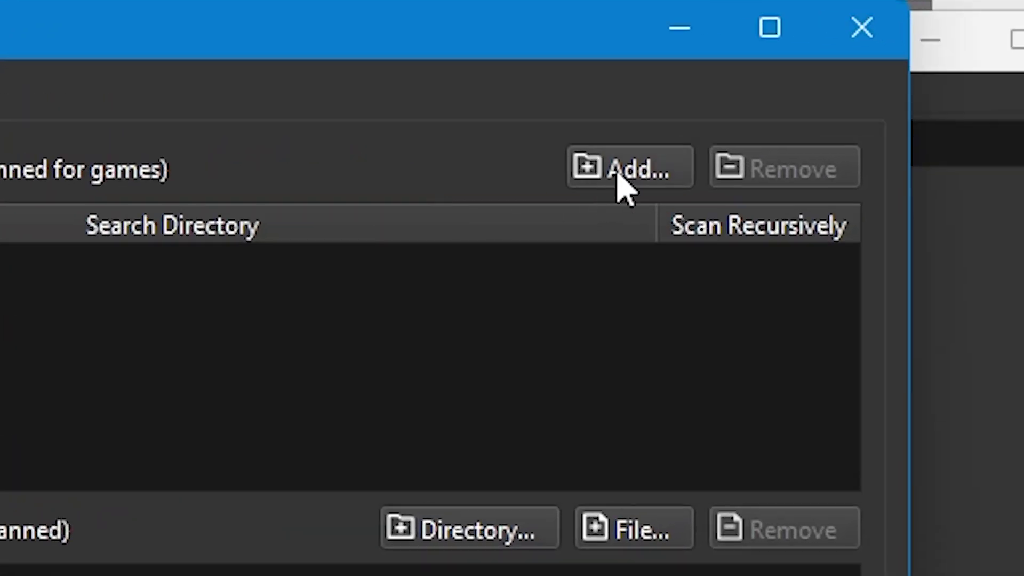
pyautogui.click(618, 173)
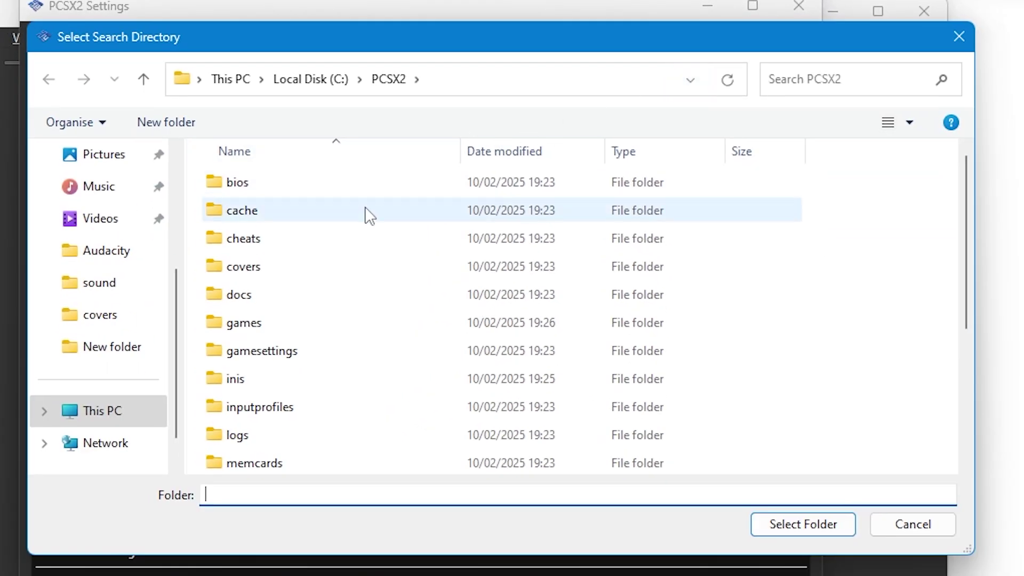
pyautogui.click(367, 327)
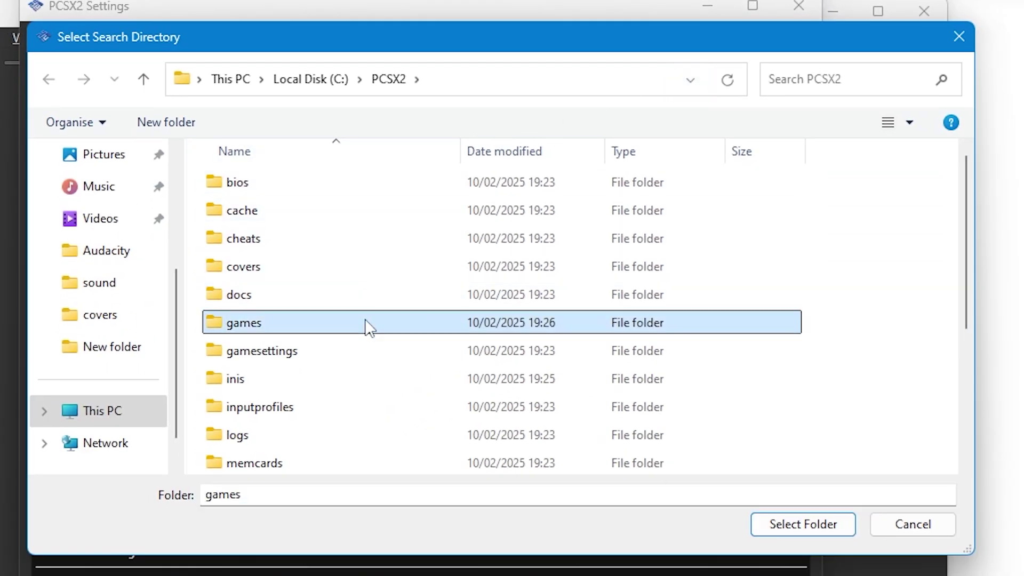
pyautogui.doubleClick(368, 327)
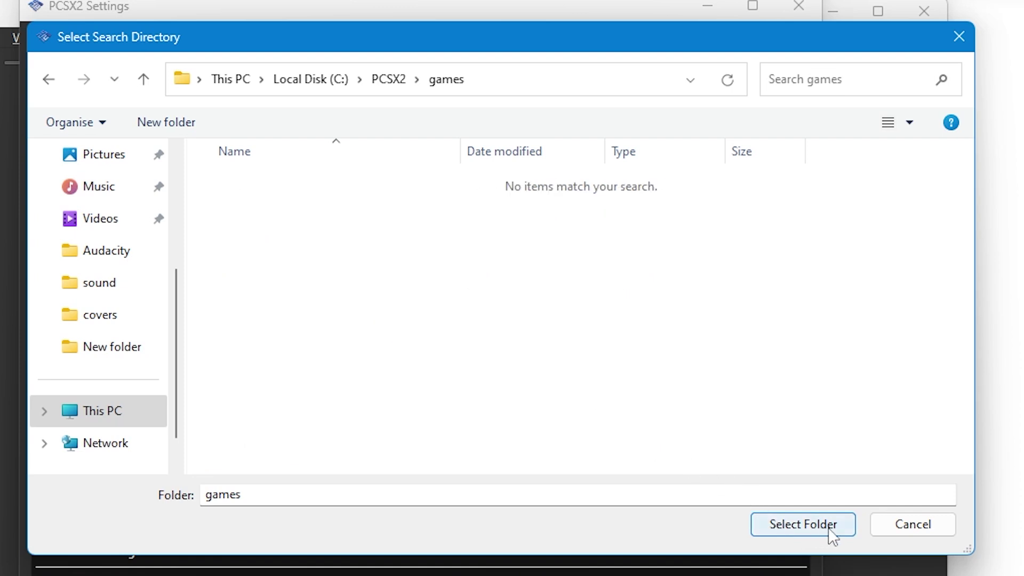
pyautogui.click(846, 529)
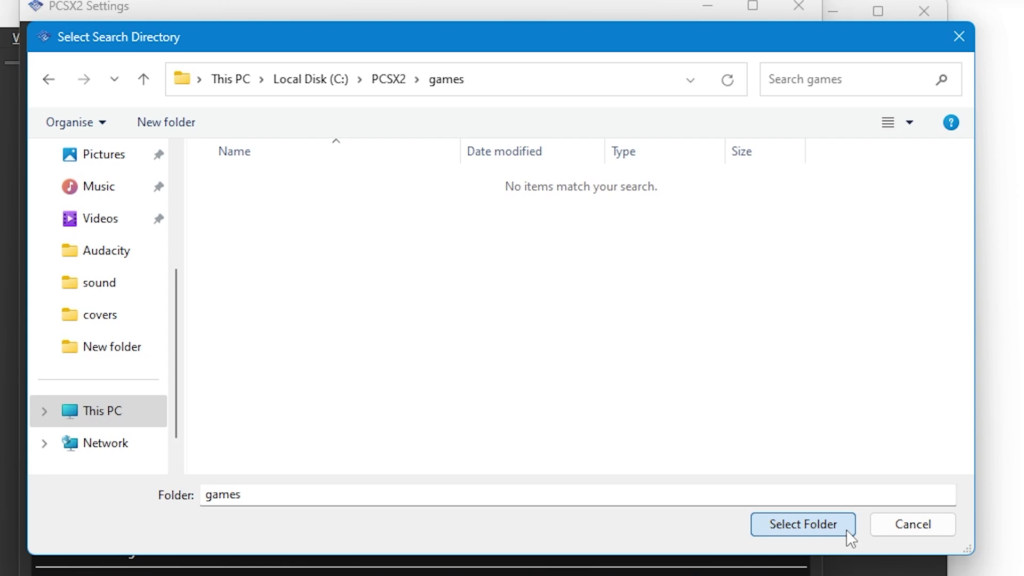
pyautogui.click(847, 530)
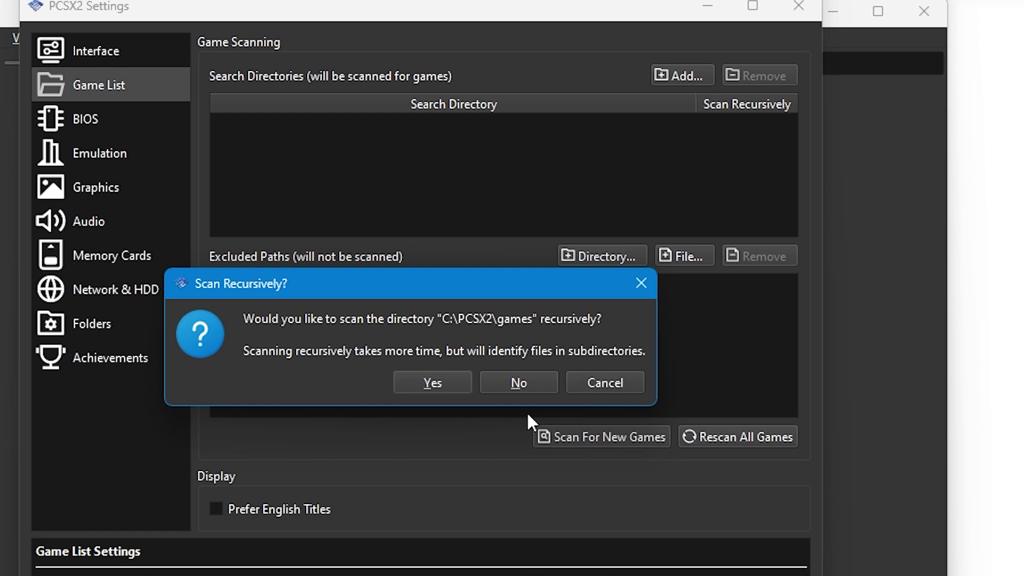
pyautogui.click(452, 385)
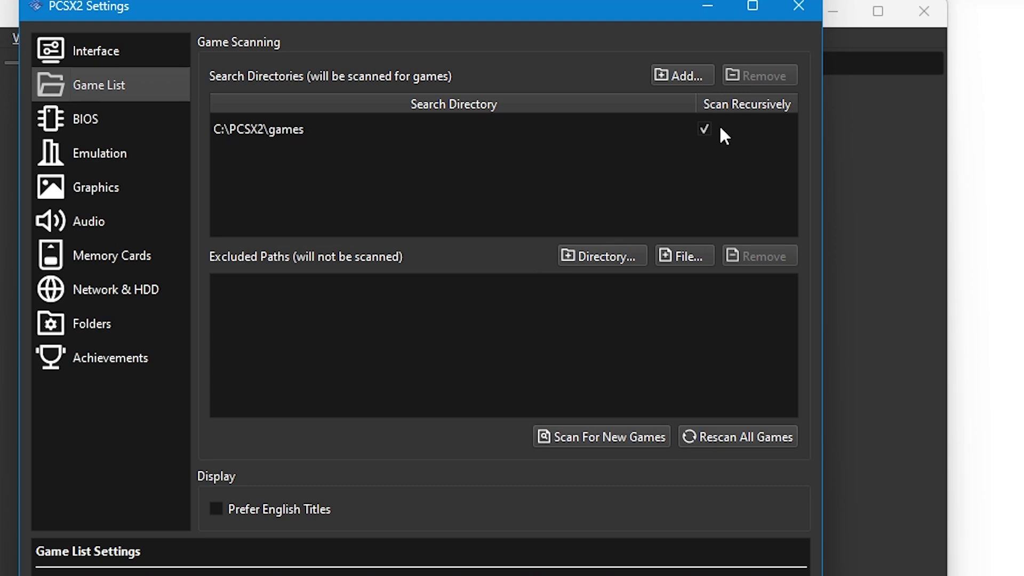
pyautogui.click(703, 132)
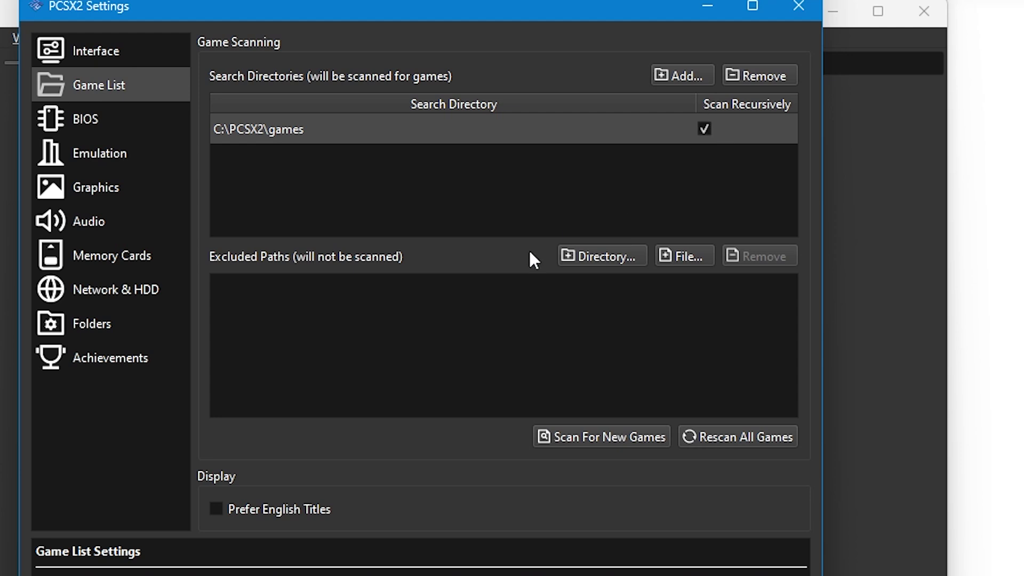
pyautogui.click(660, 75)
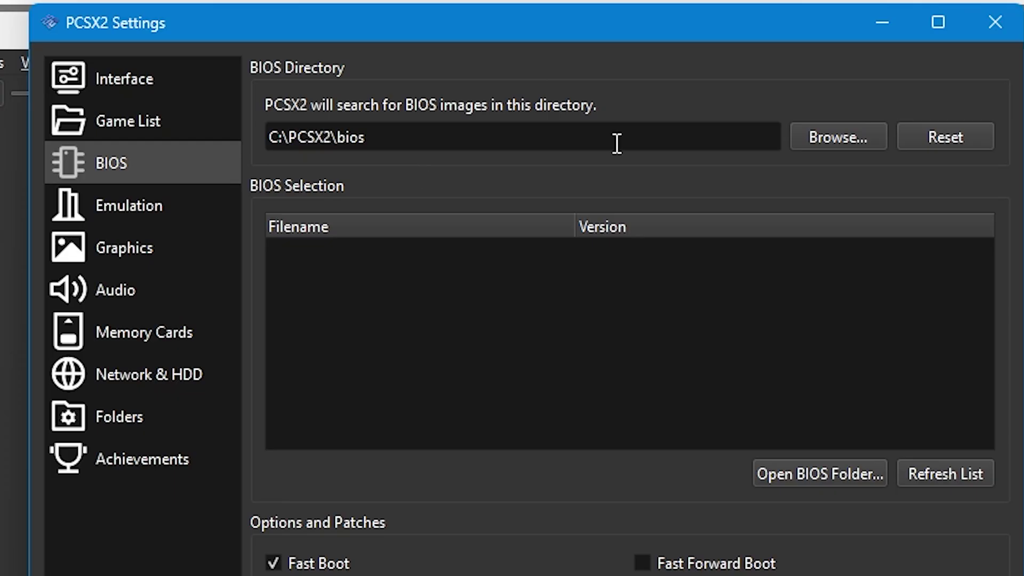
# - Browse to and select the C:\PCSX2\bios folder as the BIOS directory
pyautogui.click(838, 136)
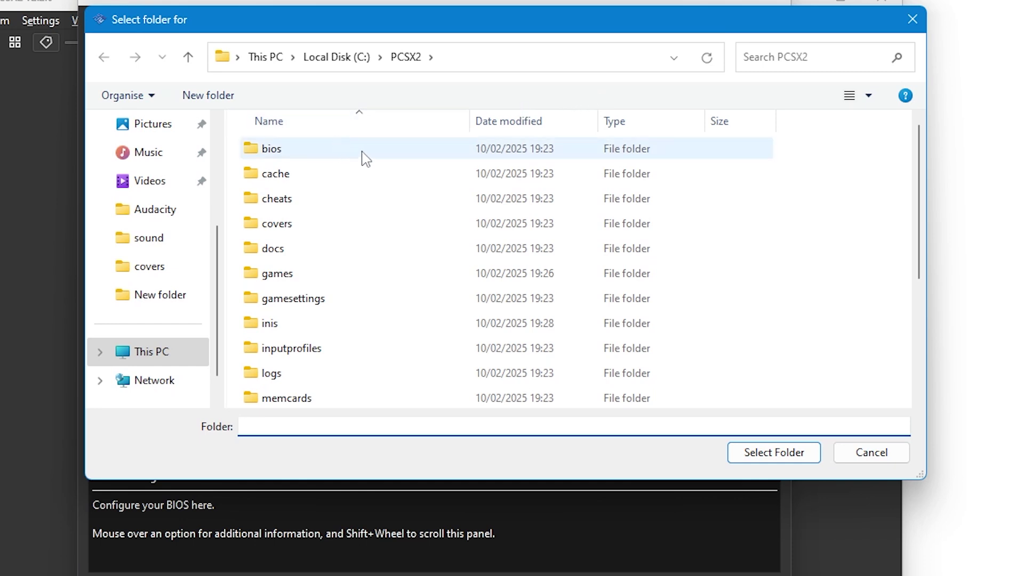
pyautogui.doubleClick(366, 155)
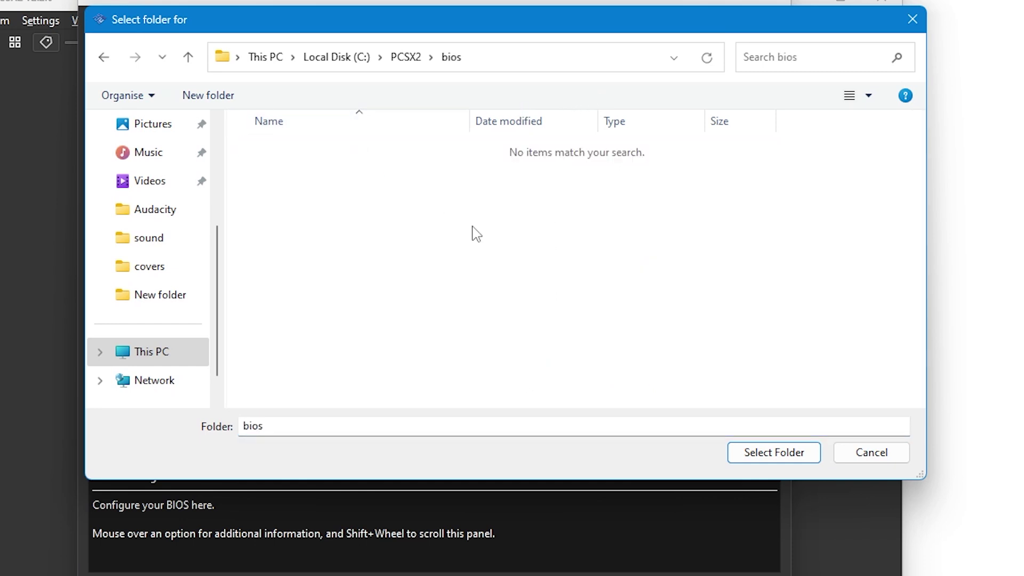
pyautogui.click(814, 463)
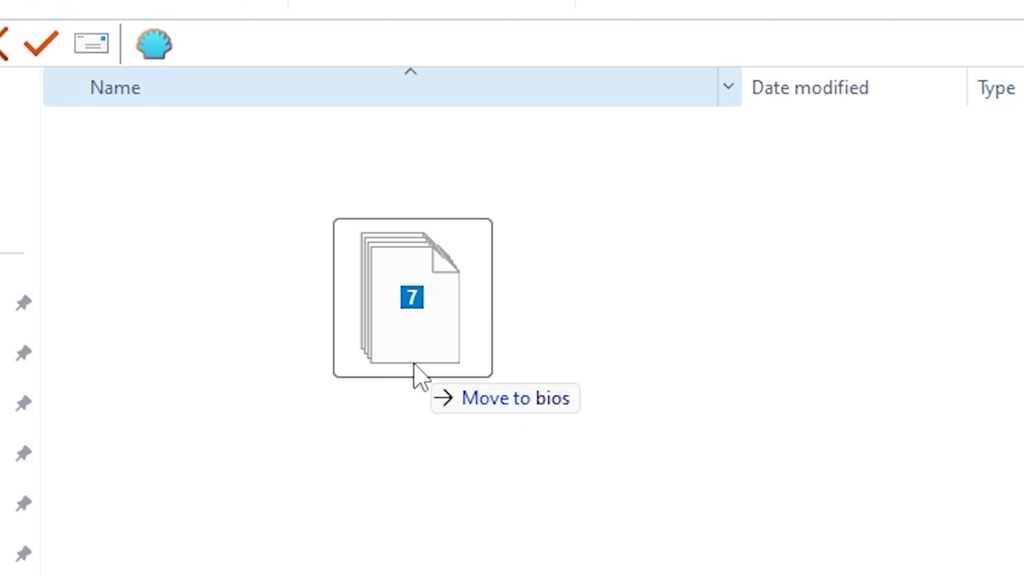
# - Move the seven BIOS files, including rom1.bin and ROM2.BIN, into the bios folder
pyautogui.moveTo(414, 366); pyautogui.dragTo(414, 371)
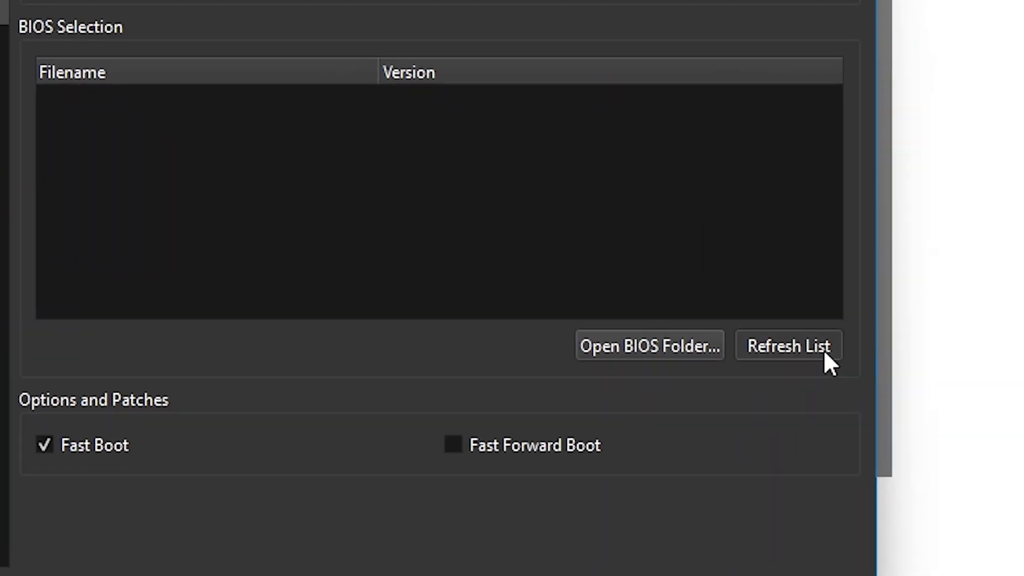
# - Refresh the detected BIOS list and leave Fast Boot enabled after toggling it off and on
pyautogui.click(824, 353)
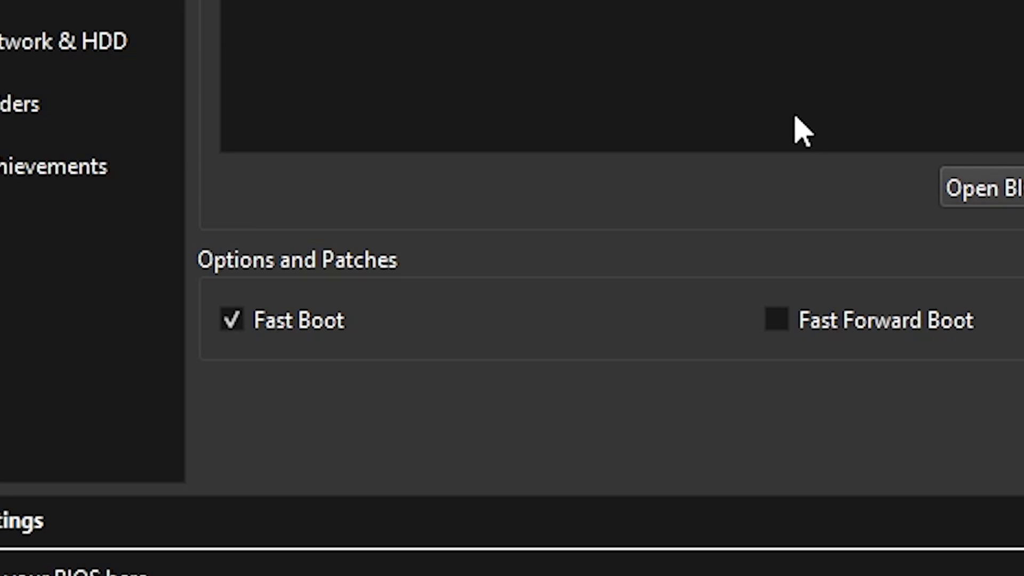
pyautogui.moveTo(414, 326)
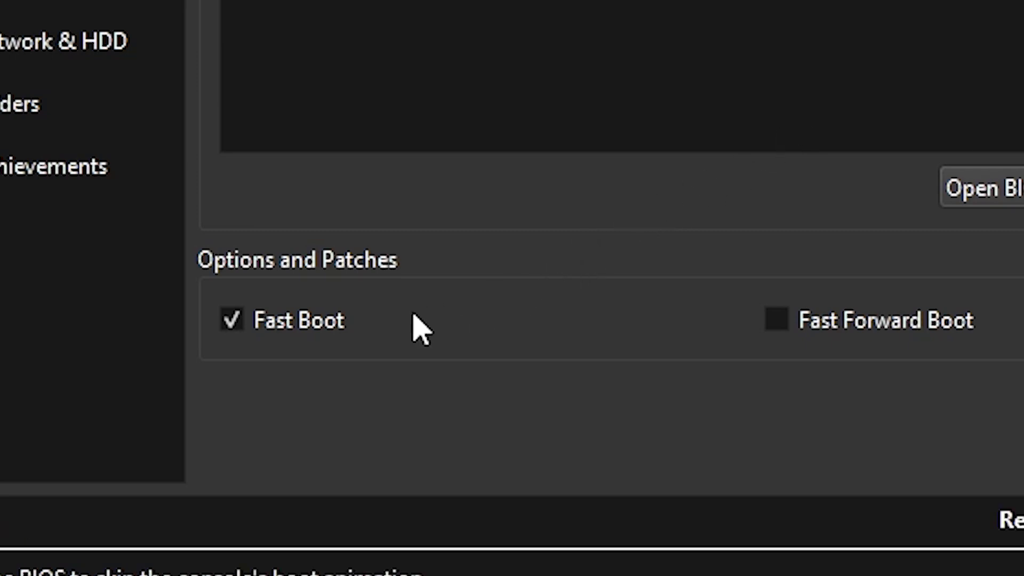
pyautogui.click(327, 326)
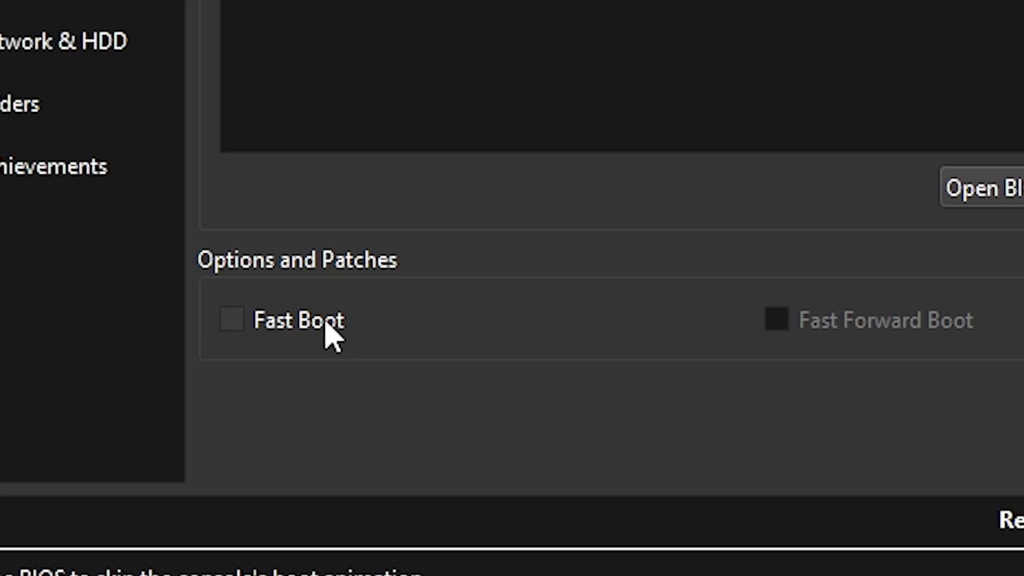
pyautogui.click(331, 336)
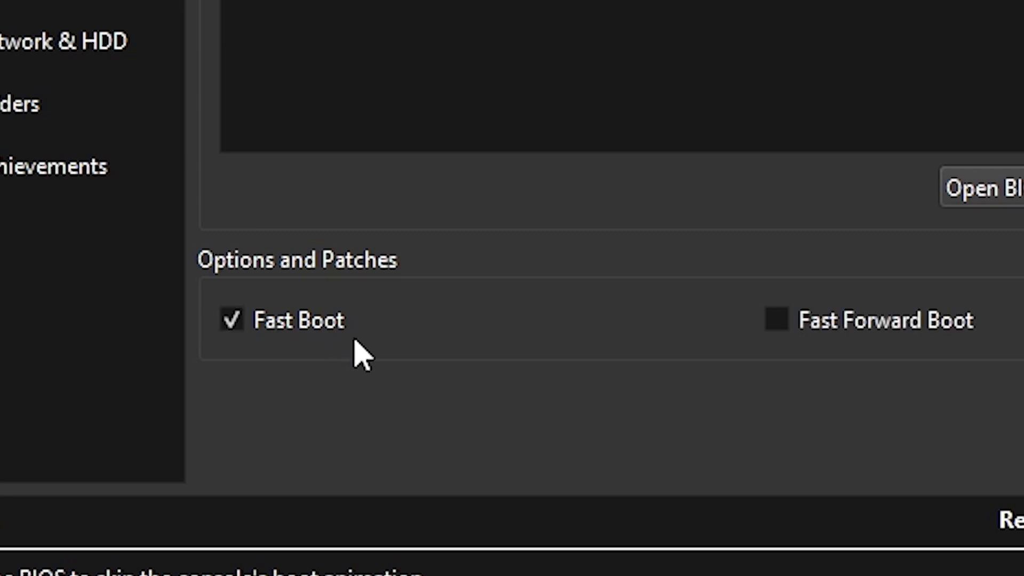
pyautogui.click(145, 182)
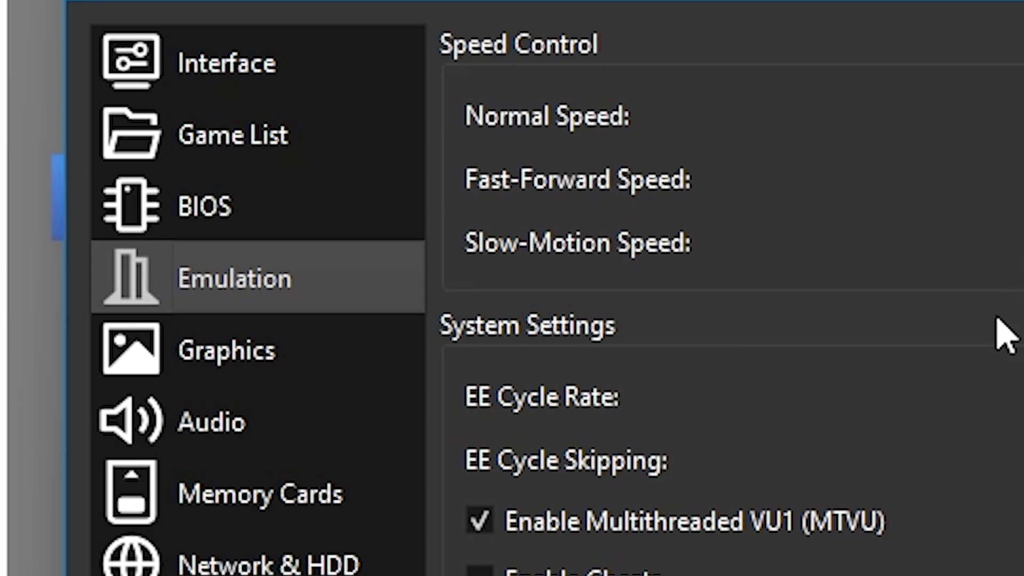
# - Keep Adapter at (Default), set Aspect Ratio to Widescreen (16:9), and enable Apply Widescreen Patches
pyautogui.click(250, 351)
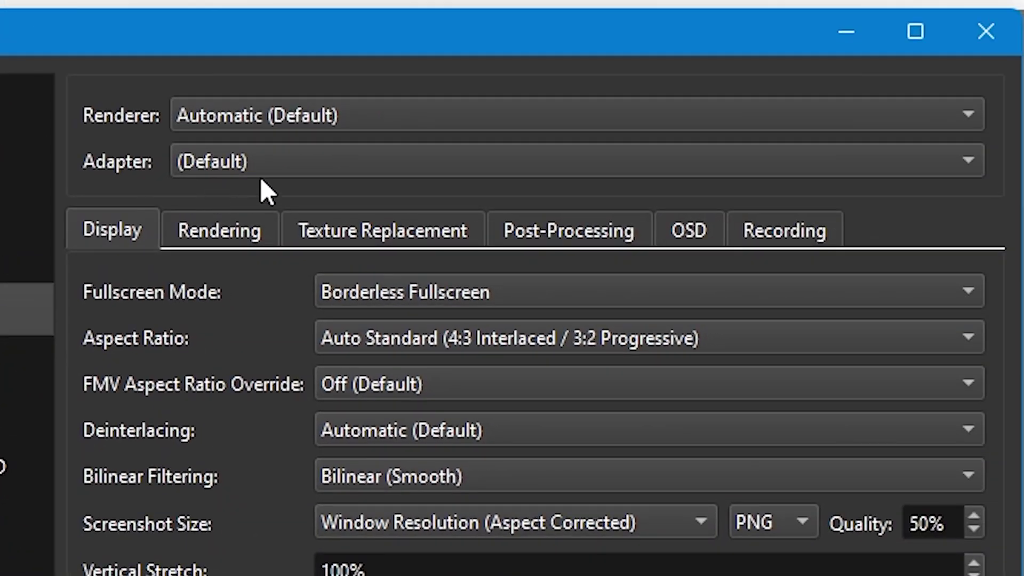
pyautogui.click(475, 168)
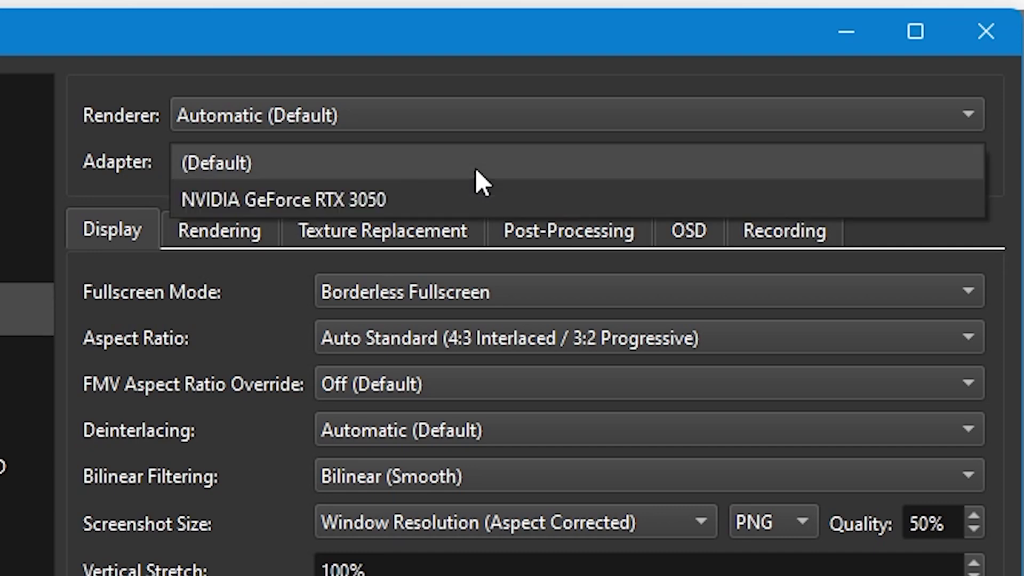
pyautogui.click(462, 169)
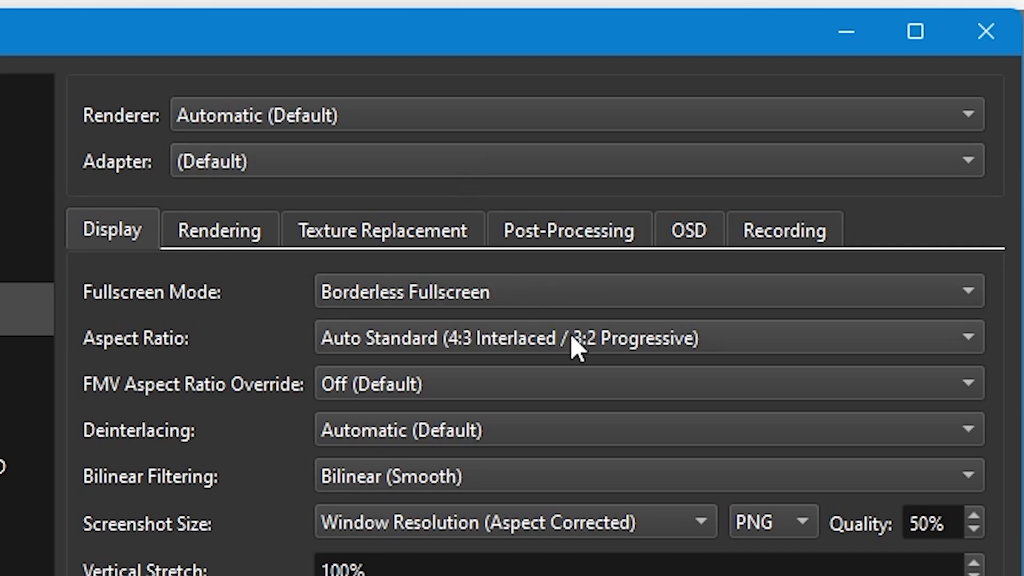
pyautogui.click(736, 349)
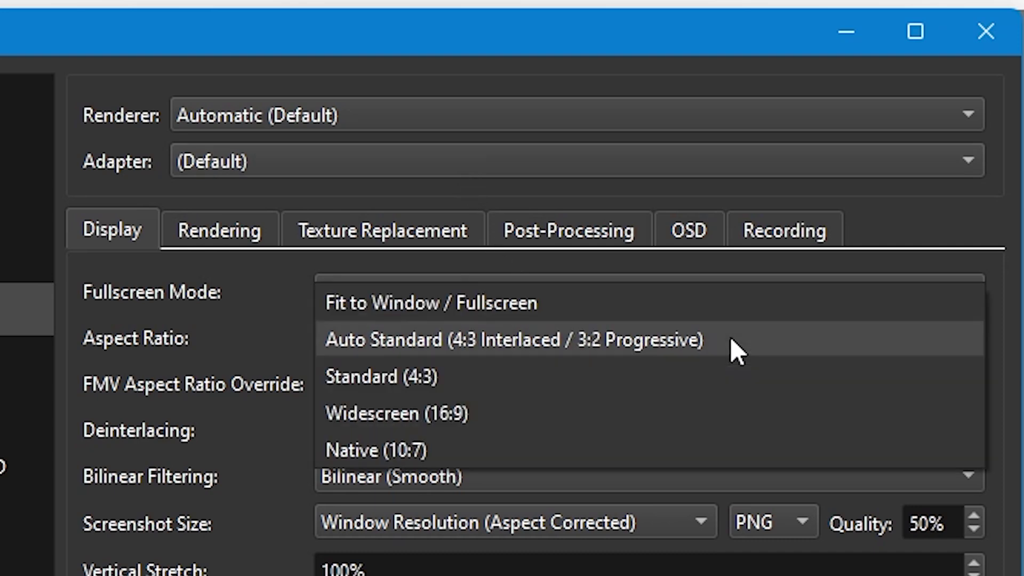
pyautogui.click(666, 420)
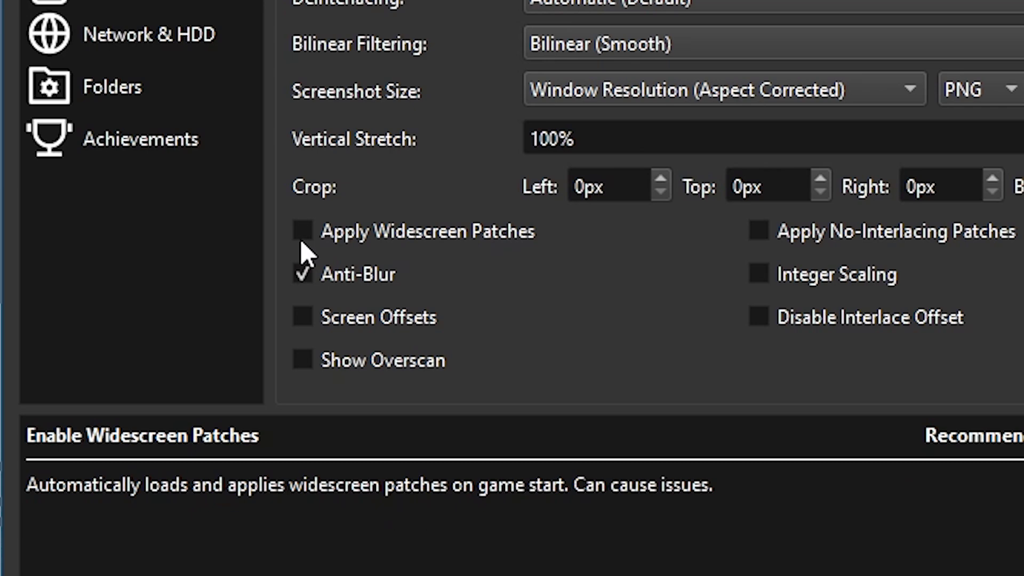
pyautogui.click(303, 234)
# - Set the internal resolution to 3x Native (~1080px/FHD)
pyautogui.click(469, 0)
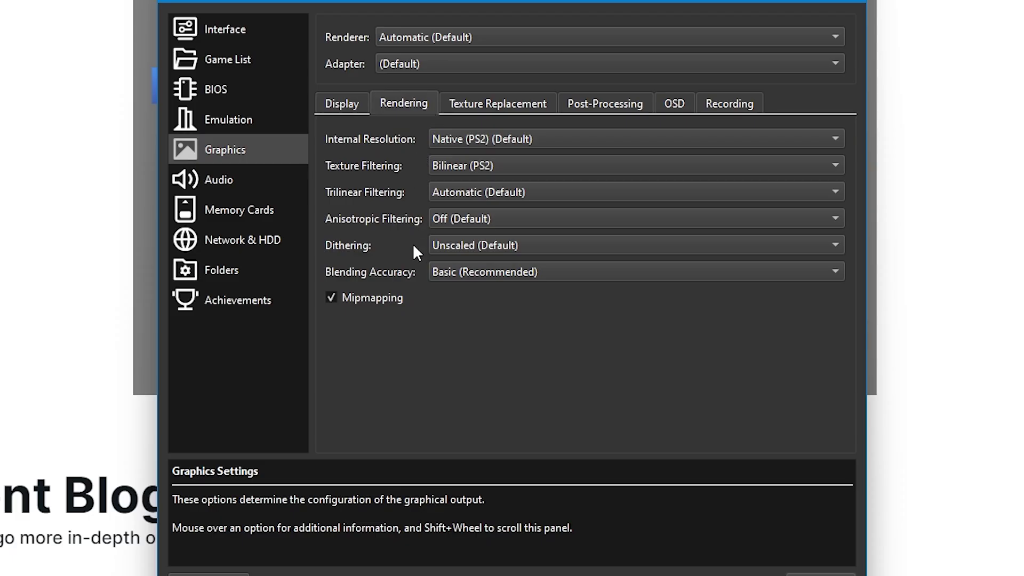
pyautogui.click(555, 139)
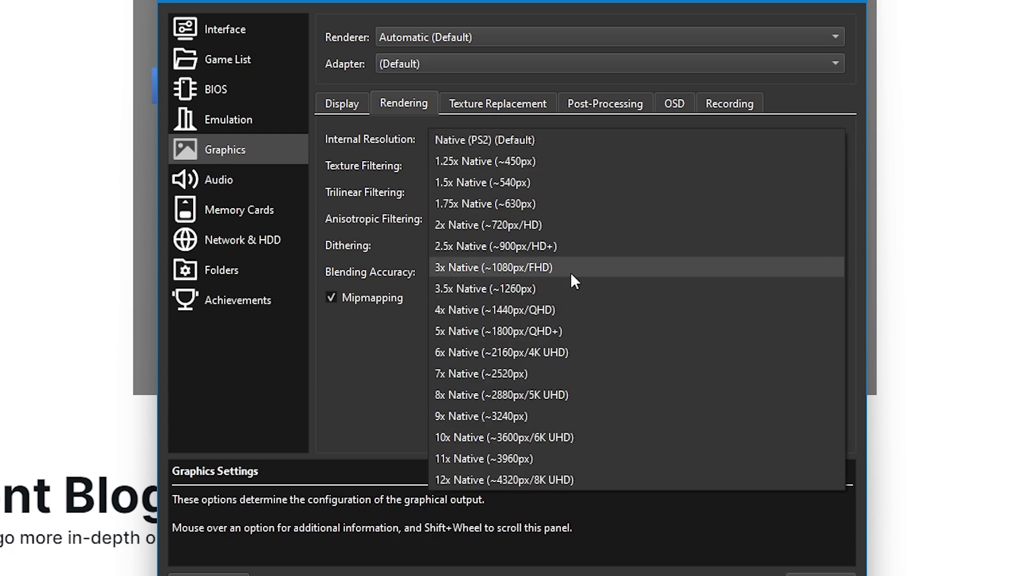
pyautogui.click(587, 479)
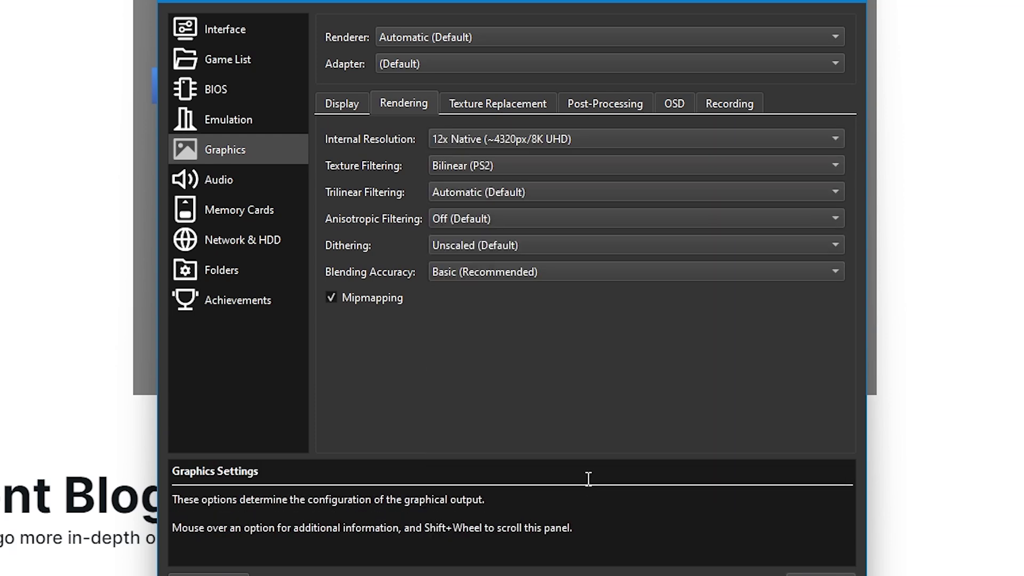
pyautogui.click(590, 143)
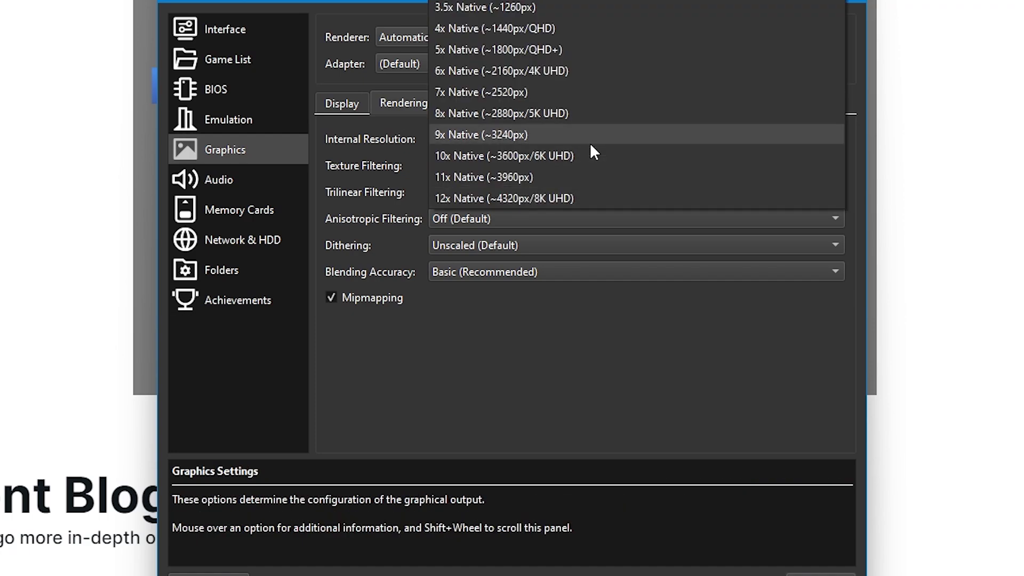
pyautogui.click(569, 6)
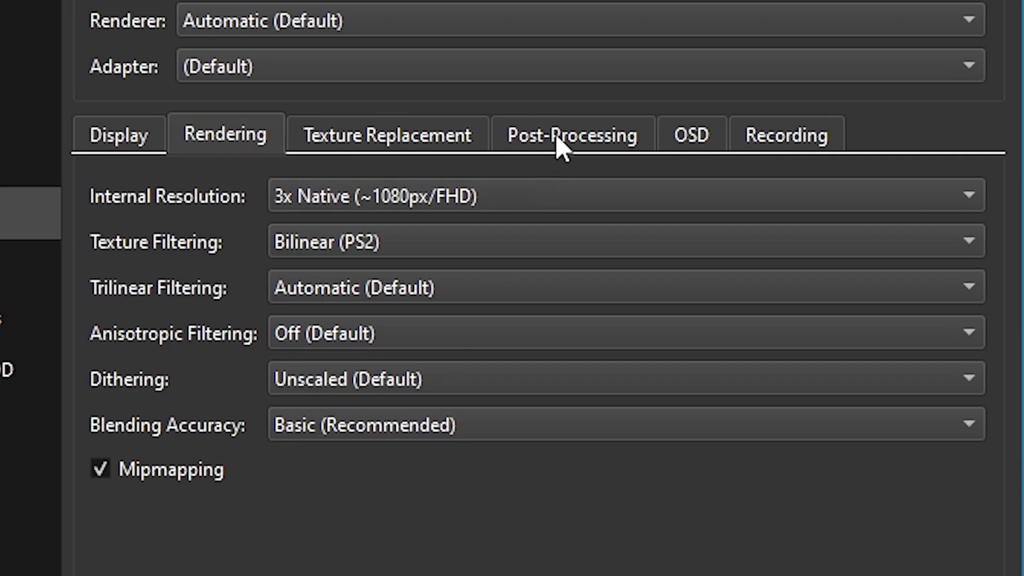
# - Apply the Scanline Filter TV shader in post-processing
pyautogui.click(558, 144)
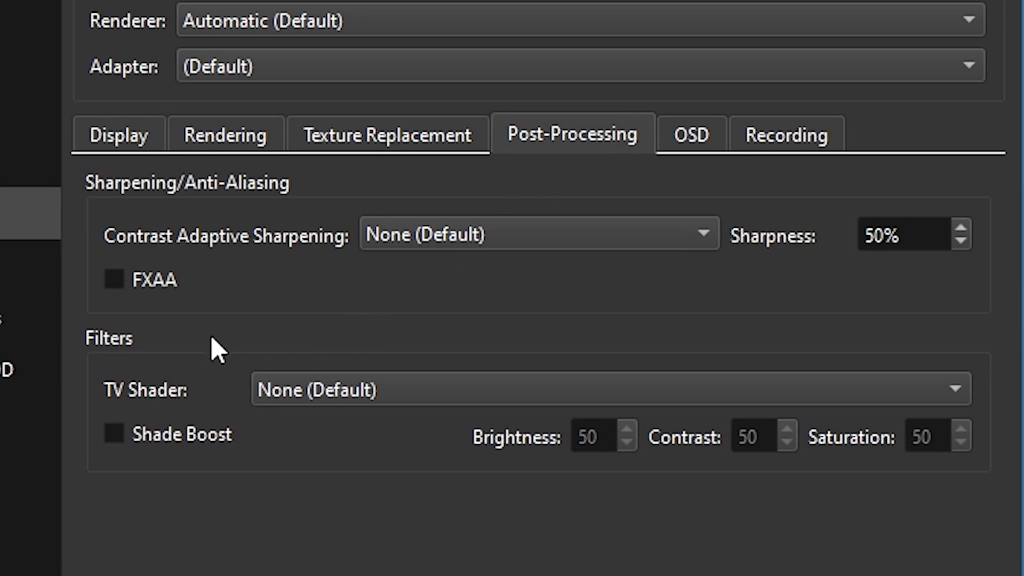
pyautogui.click(537, 395)
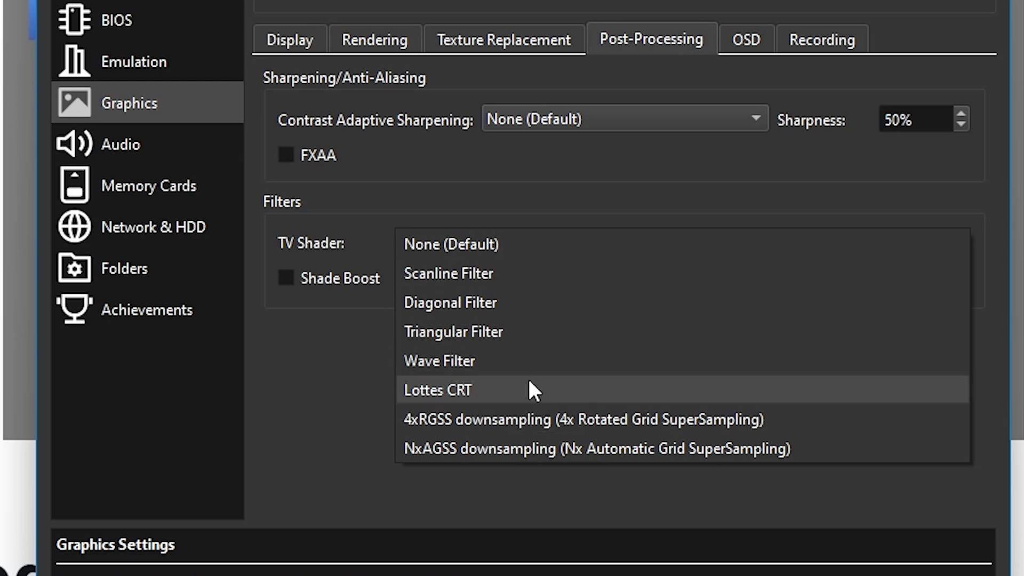
pyautogui.click(515, 276)
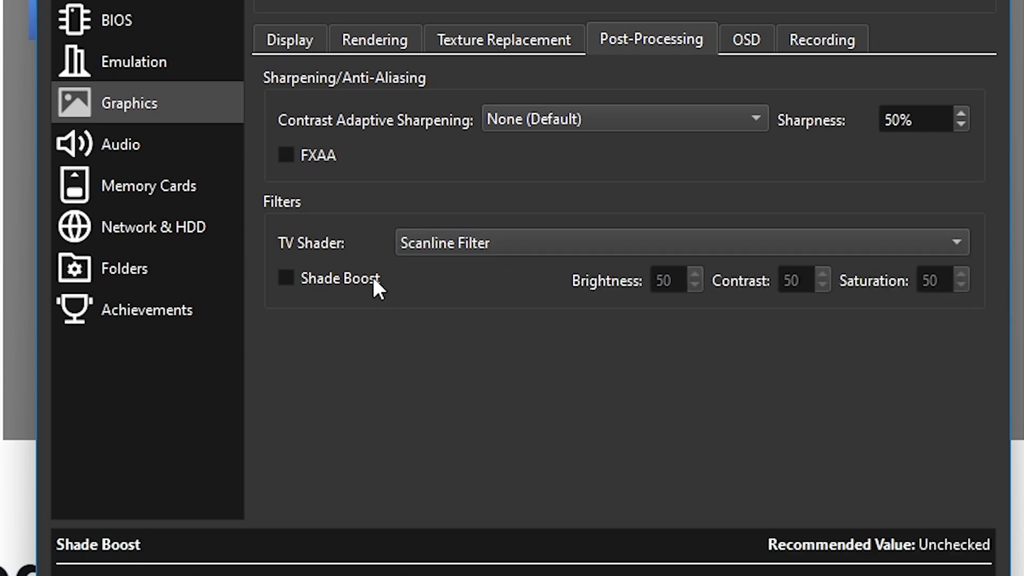
# - Enable Shade Boost with brightness 52, contrast 56 and saturation 45
pyautogui.click(334, 277)
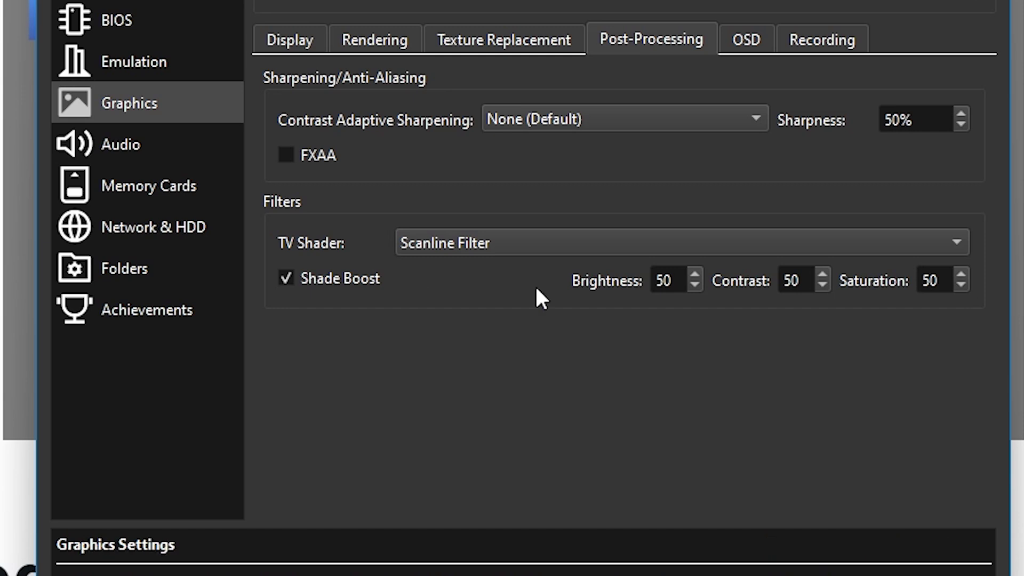
pyautogui.click(695, 274)
pyautogui.click(695, 274)
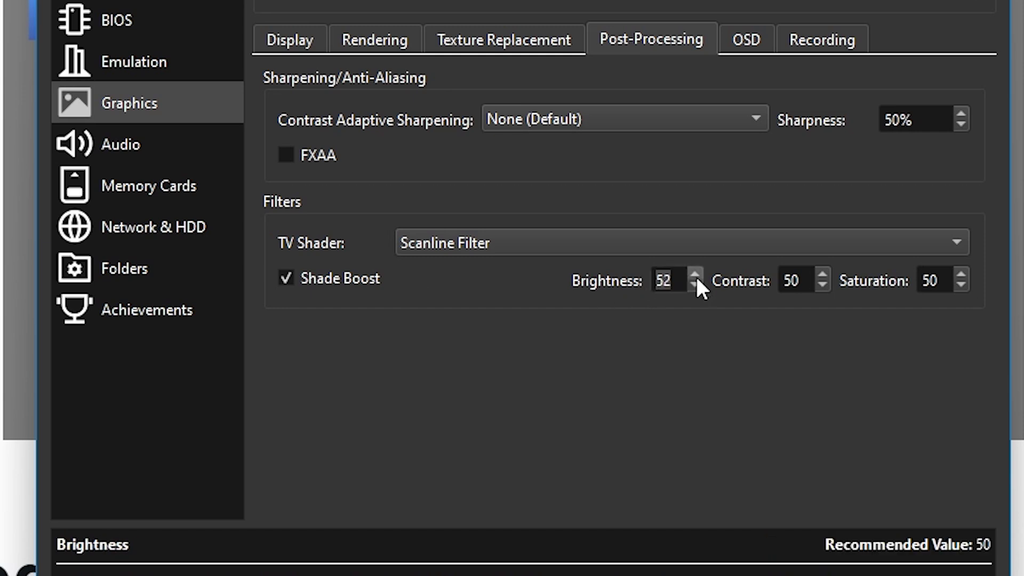
pyautogui.click(821, 276)
pyautogui.click(821, 276)
pyautogui.click(821, 276)
pyautogui.click(821, 276)
pyautogui.click(821, 276)
pyautogui.click(821, 276)
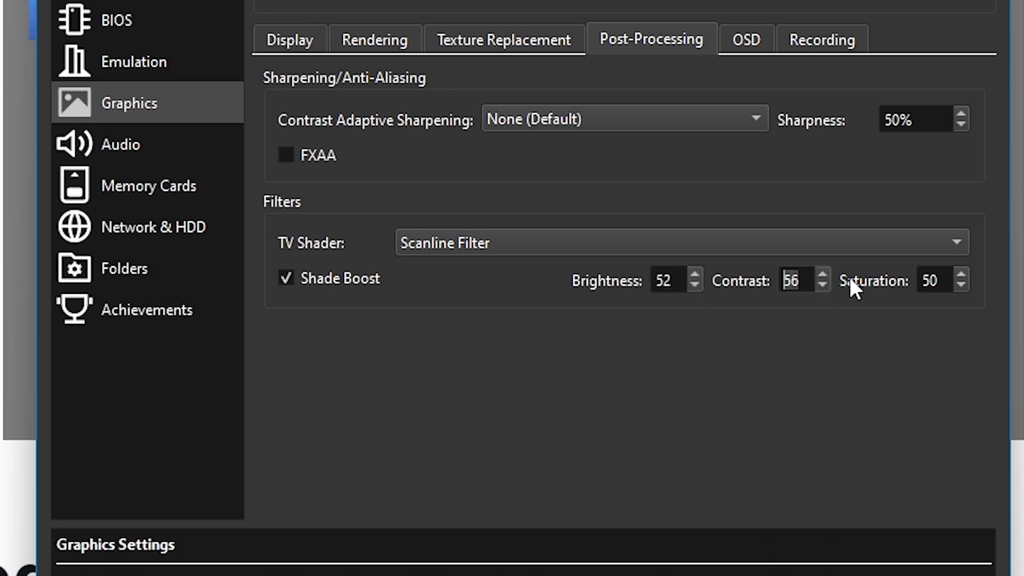
pyautogui.click(960, 285)
pyautogui.click(960, 285)
pyautogui.click(960, 285)
pyautogui.click(960, 286)
pyautogui.click(960, 285)
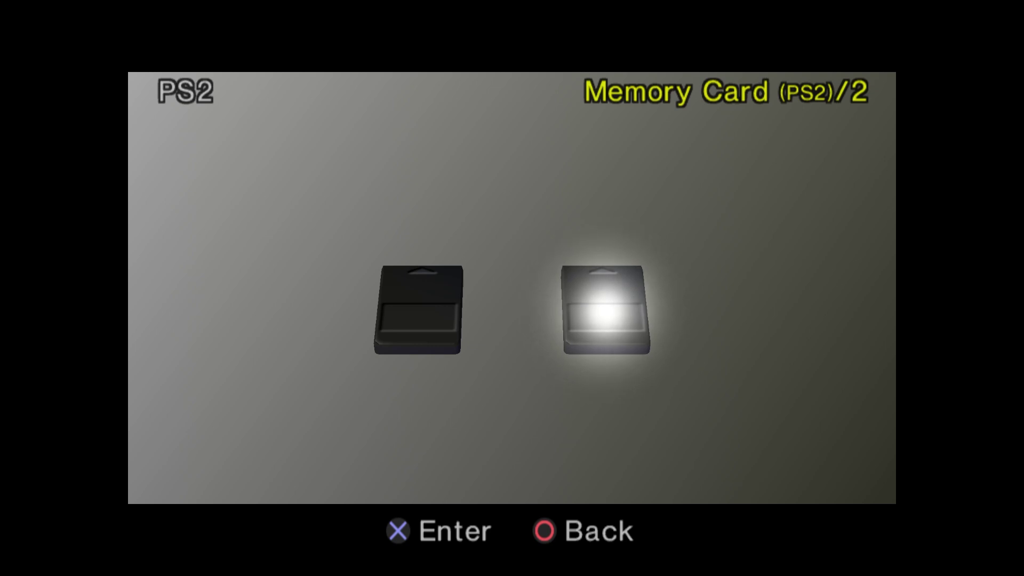
# - Browse the first memory card's saves, inspecting Who Wants To Be A Millionaire and Tomb Raider
pyautogui.press('Left')
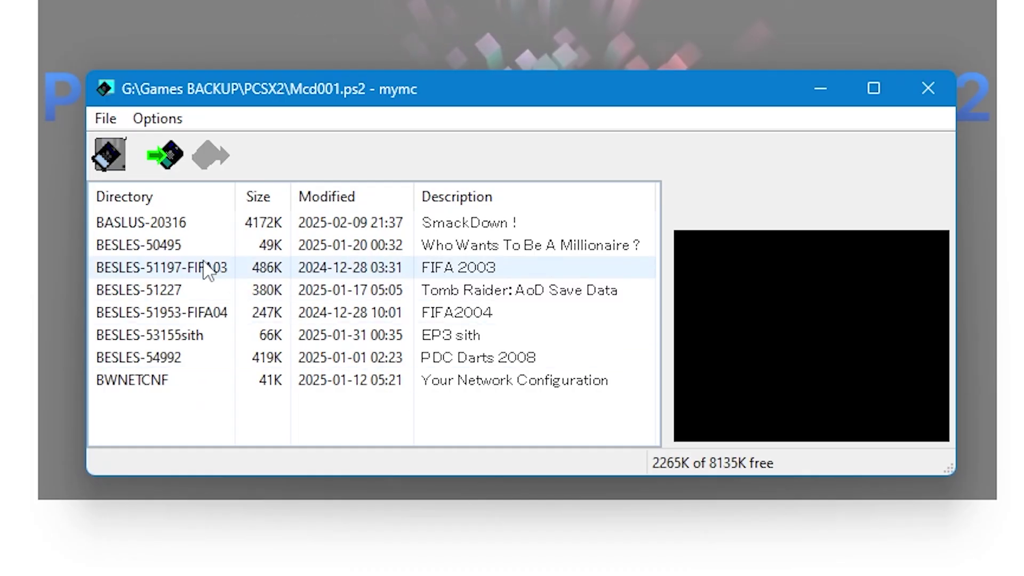
pyautogui.click(235, 247)
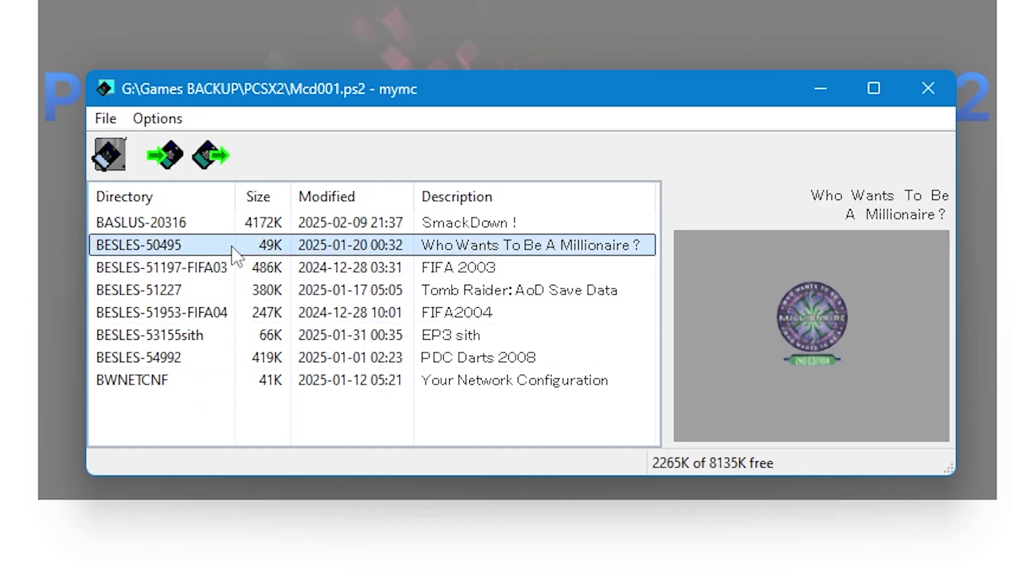
pyautogui.click(238, 291)
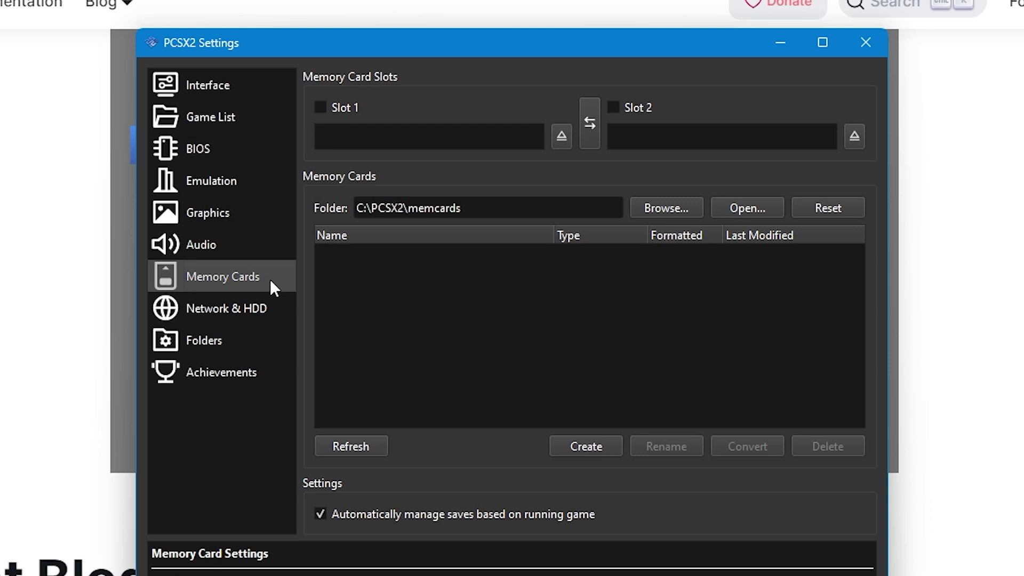
# - Enable memory card slots 1 and 2 and set the folder to C:\PCSX2\memcards
pyautogui.click(320, 108)
pyautogui.click(613, 108)
pyautogui.click(686, 207)
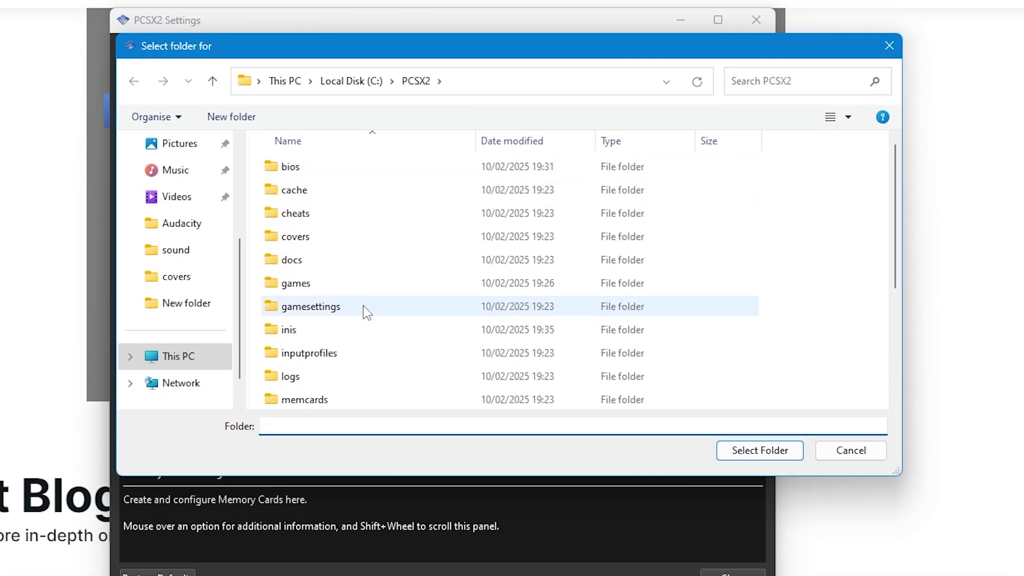
pyautogui.scroll(-1, 418, 261)
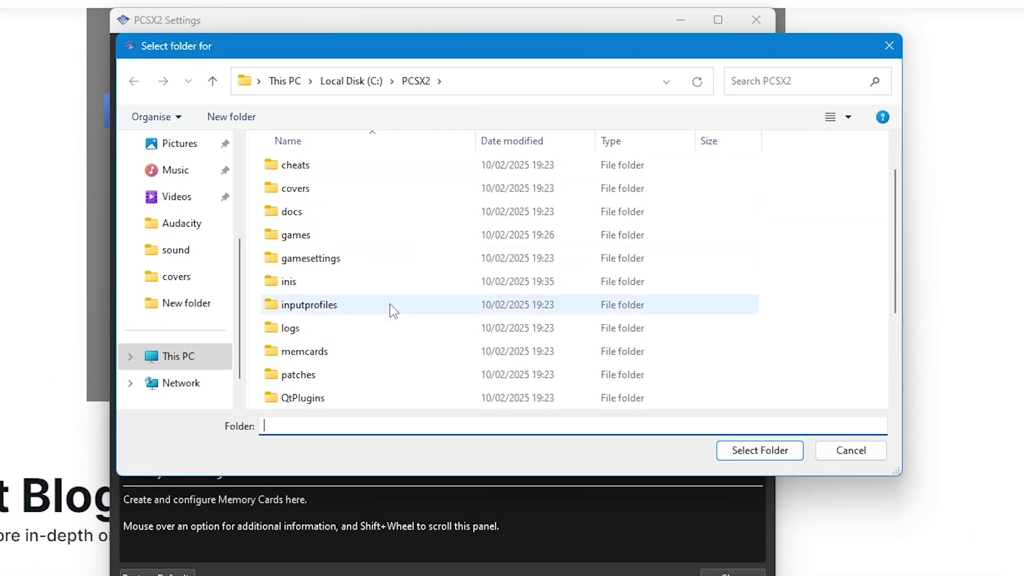
pyautogui.doubleClick(377, 353)
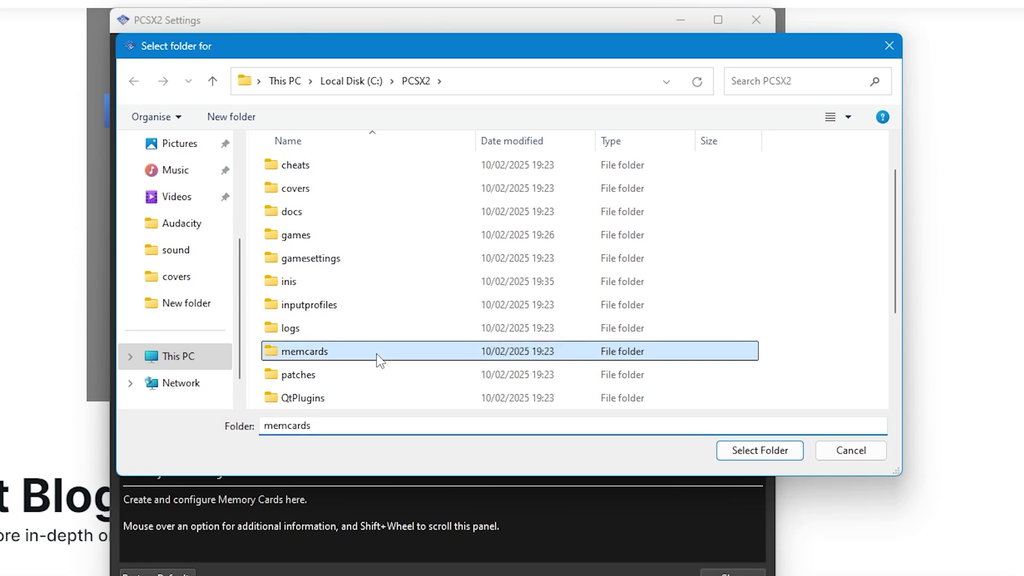
pyautogui.click(793, 452)
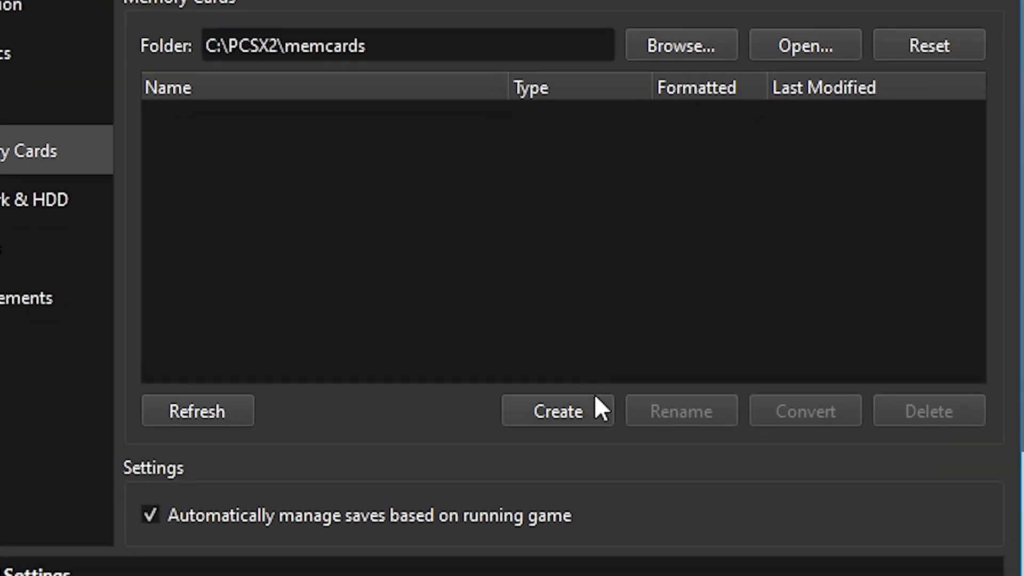
# - Create an 8 MB memory card named Memory Card 1 and put it in Slot 1
pyautogui.click(600, 411)
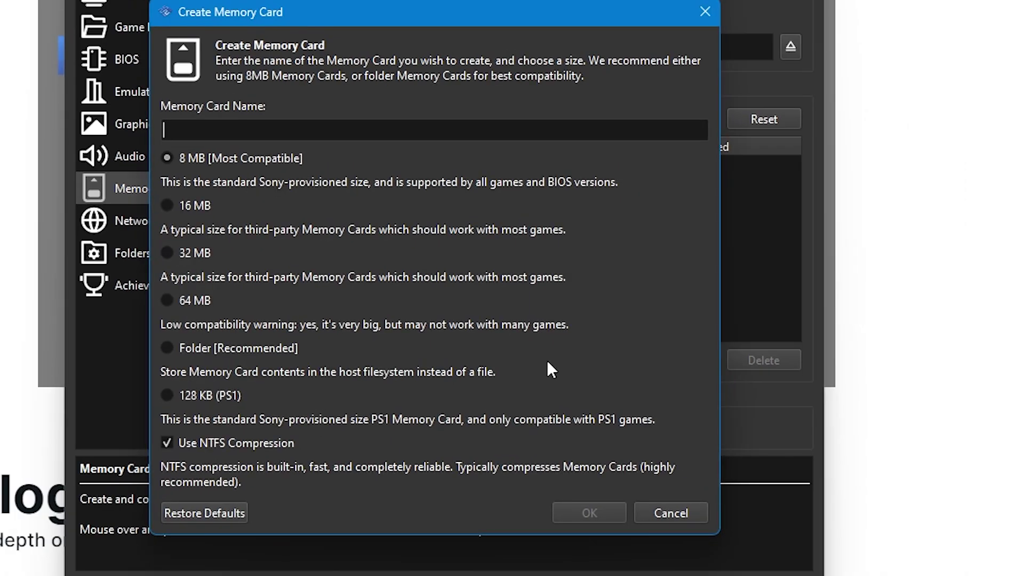
pyautogui.write('Memory')
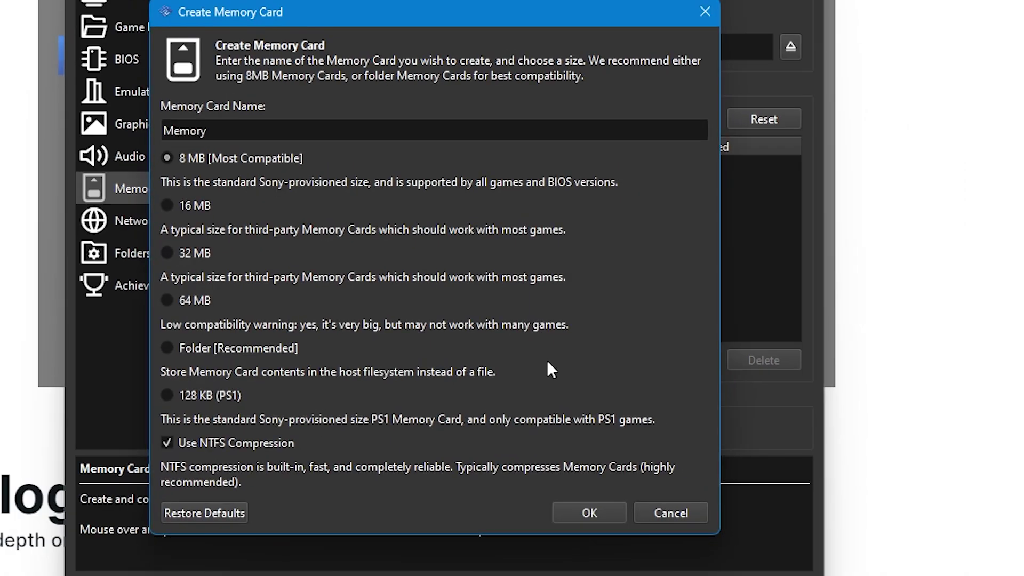
pyautogui.write(' Card 1')
pyautogui.click(198, 206)
pyautogui.click(190, 304)
pyautogui.click(187, 395)
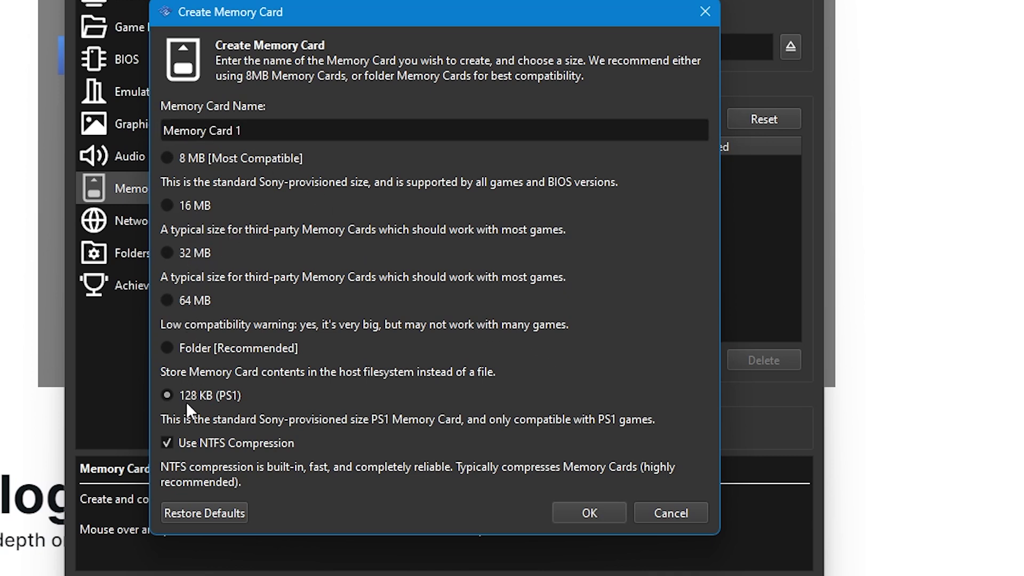
pyautogui.click(186, 159)
pyautogui.click(613, 516)
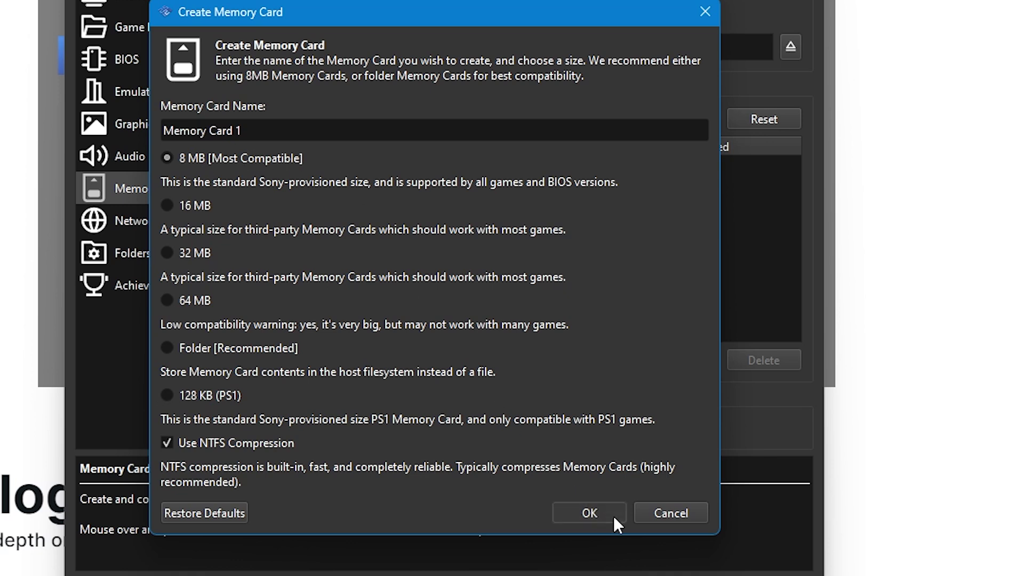
pyautogui.click(535, 298)
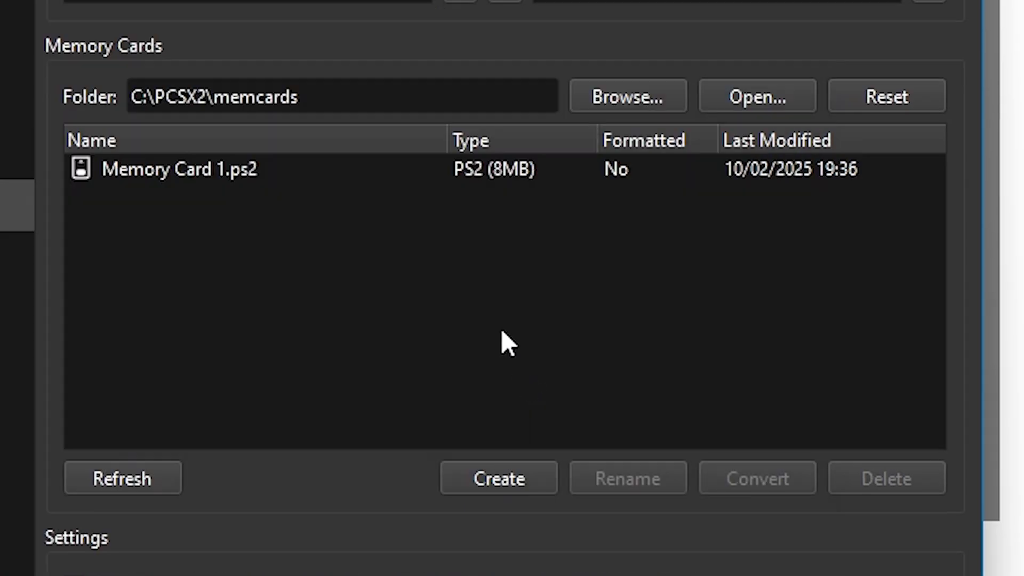
pyautogui.click(325, 168)
pyautogui.rightClick(325, 169)
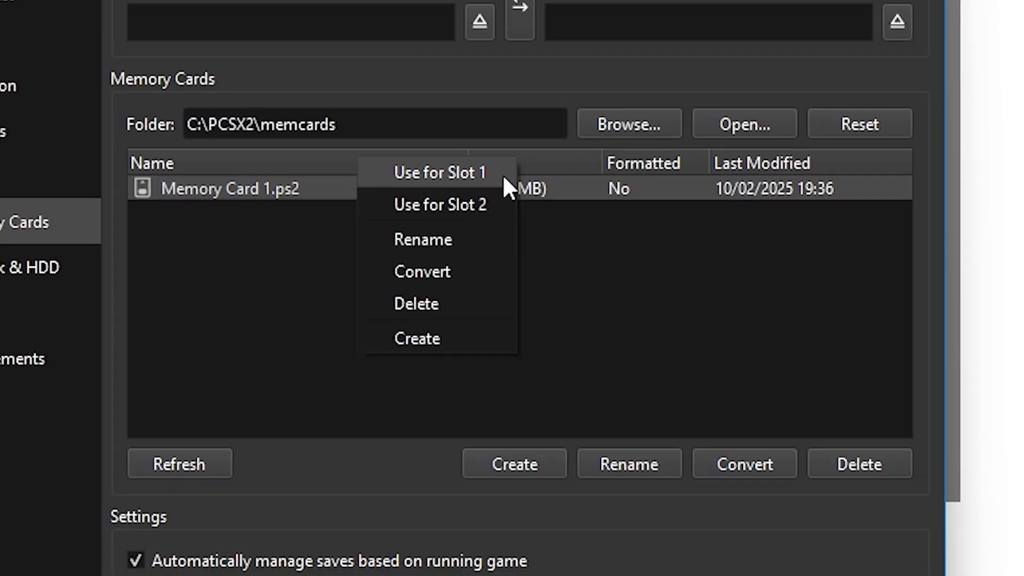
pyautogui.click(482, 151)
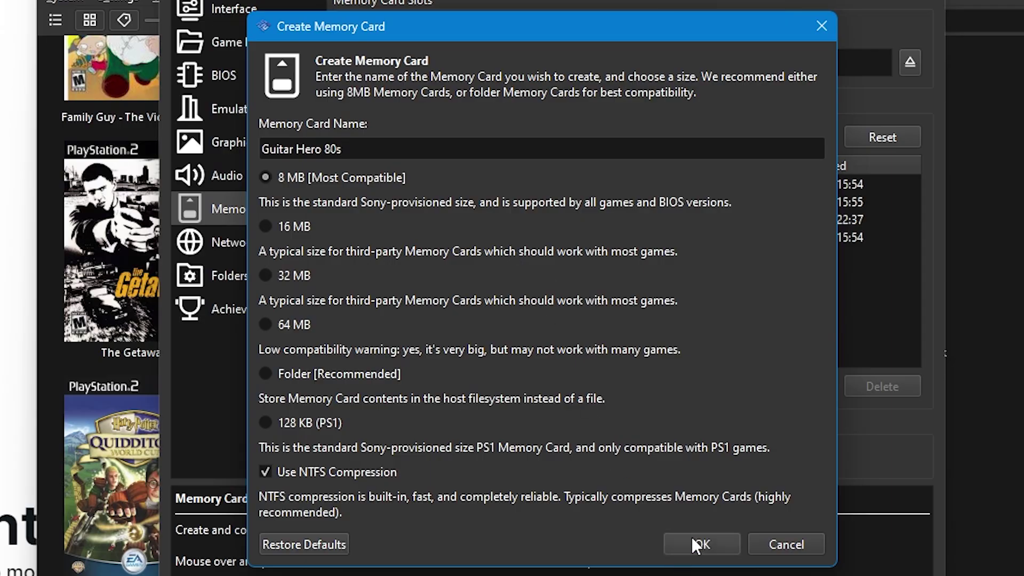
# - Create the 8 MB Guitar Hero 80s card and load it into Slot 1
pyautogui.click(692, 537)
pyautogui.click(624, 321)
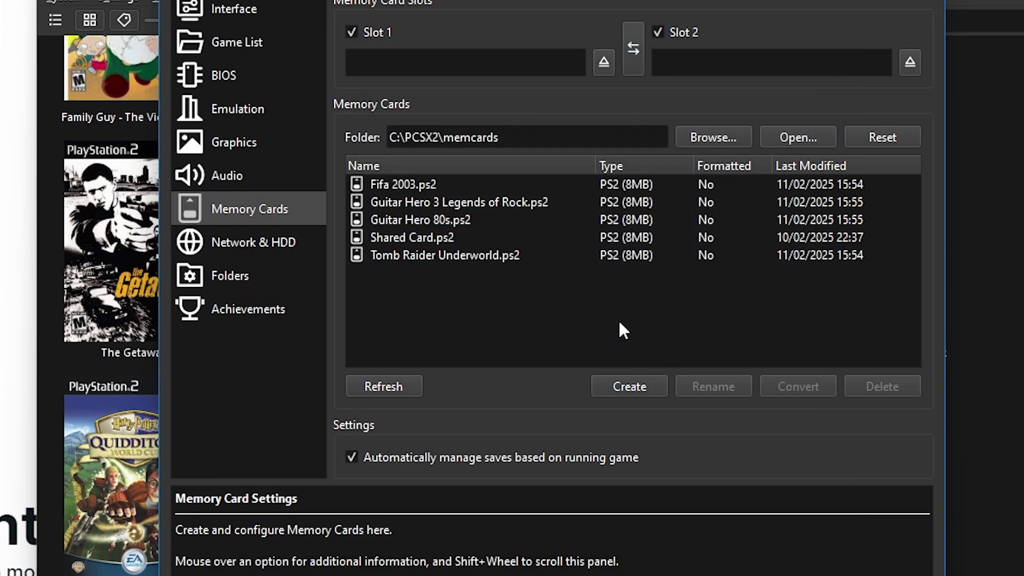
pyautogui.click(461, 220)
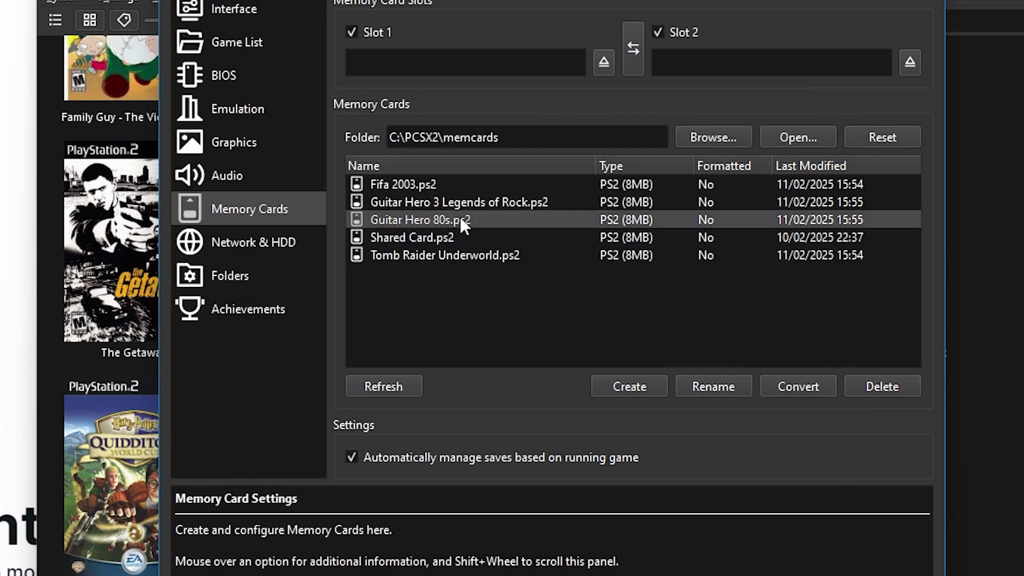
pyautogui.rightClick(459, 217)
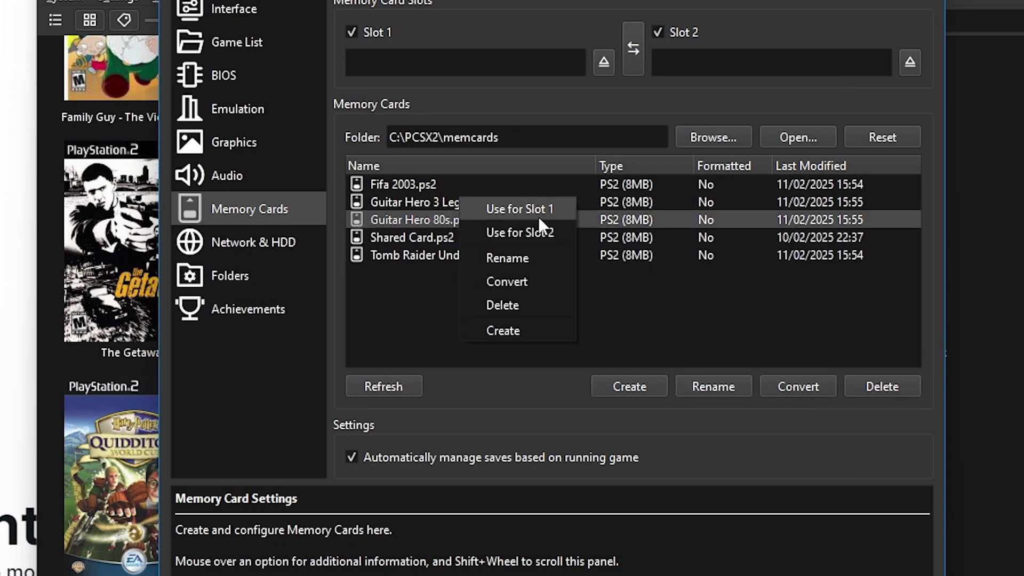
pyautogui.click(555, 213)
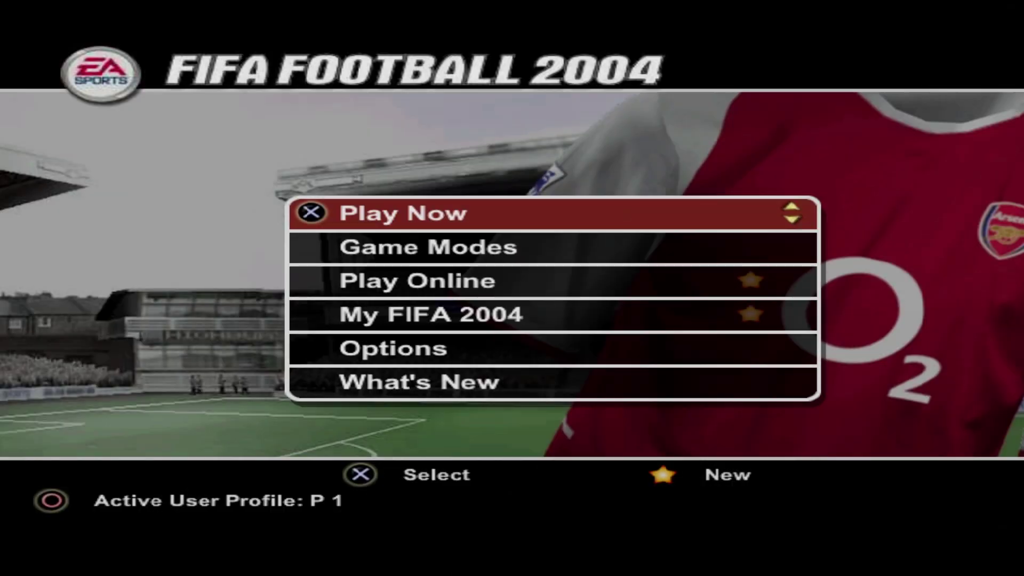
# - Move to Play Online in the game menu and enable Ethernet emulation
pyautogui.press('Down')
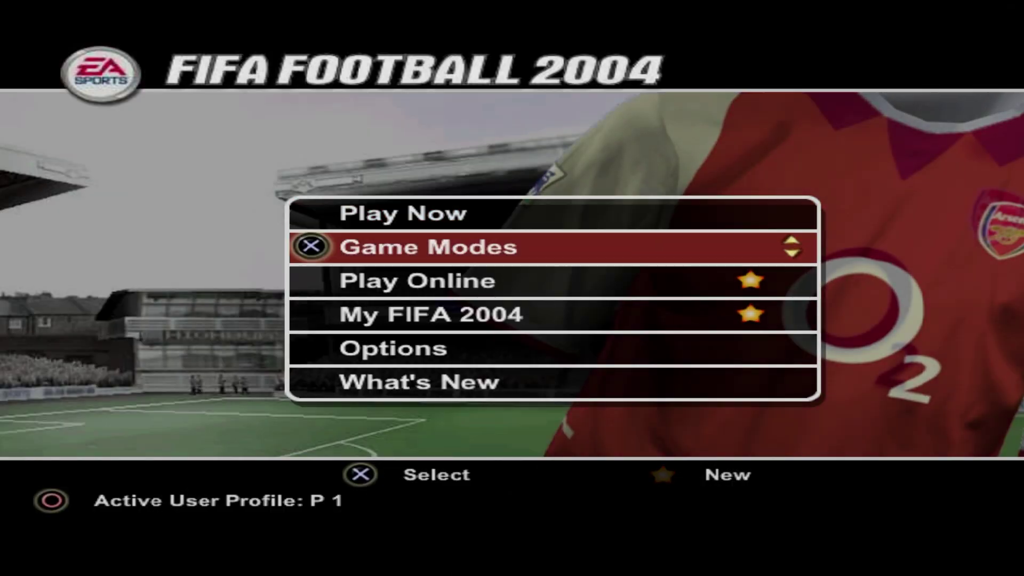
pyautogui.press('Down')
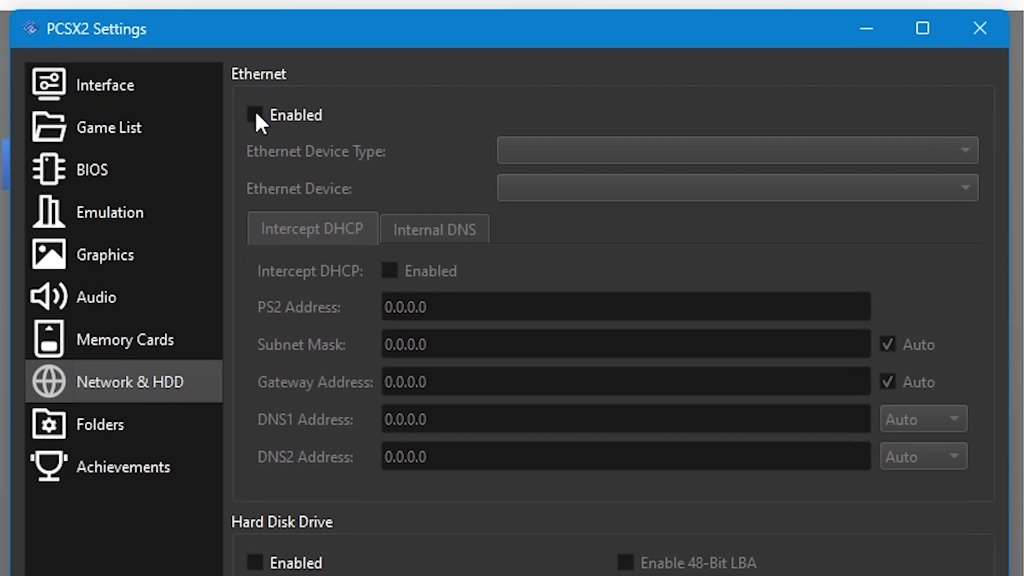
pyautogui.click(255, 114)
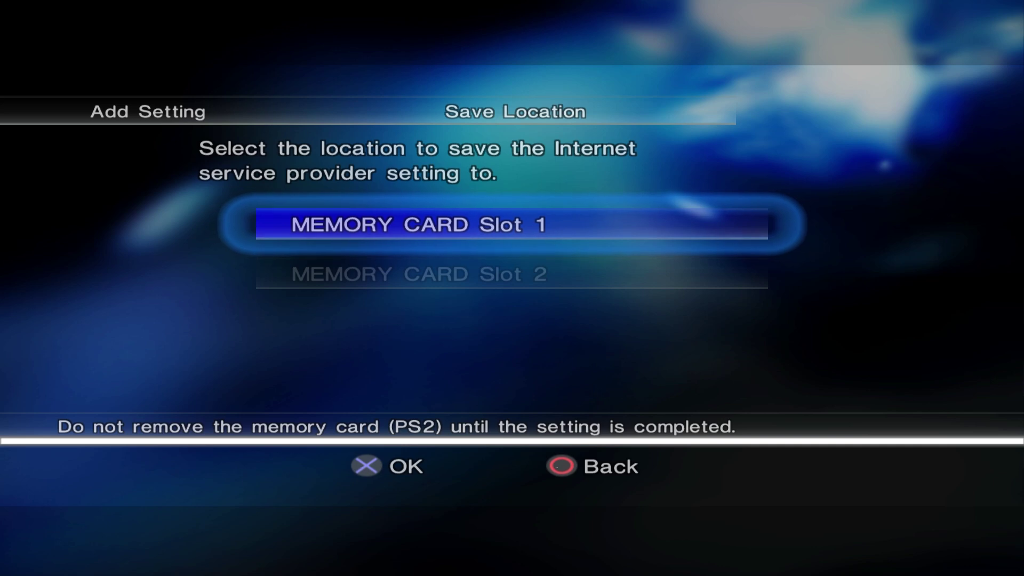
# - Save the network setting to memory card Slot 1 and choose SCE/Ethernet hardware
pyautogui.press('k')
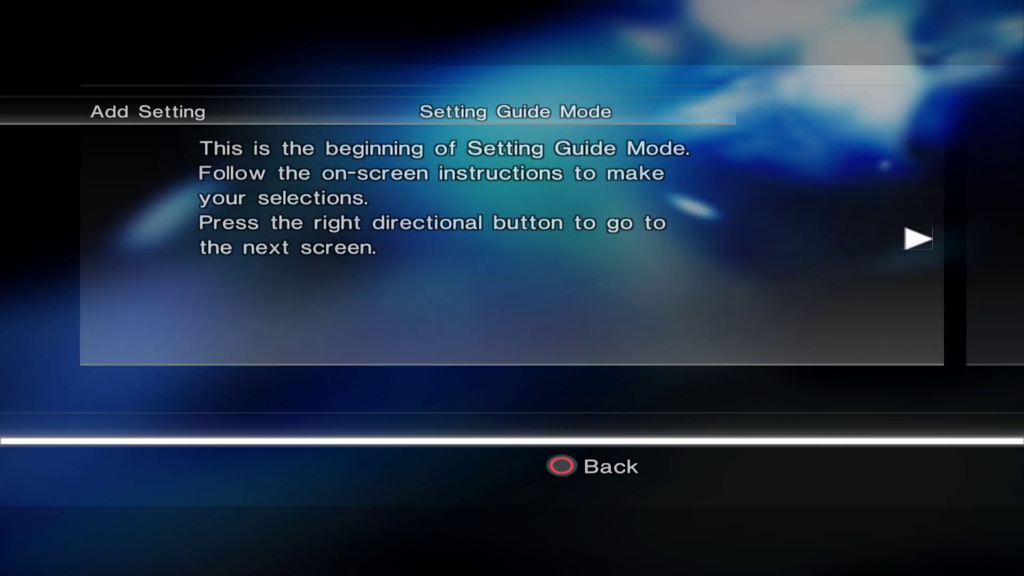
pyautogui.press('Right')
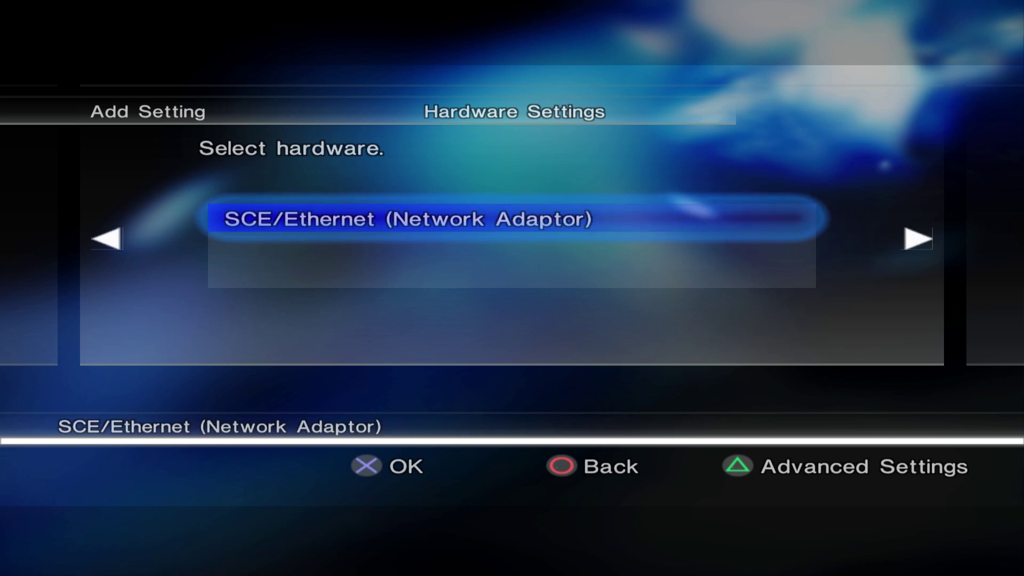
pyautogui.press('Right')
pyautogui.press('Up')
pyautogui.press('Right')
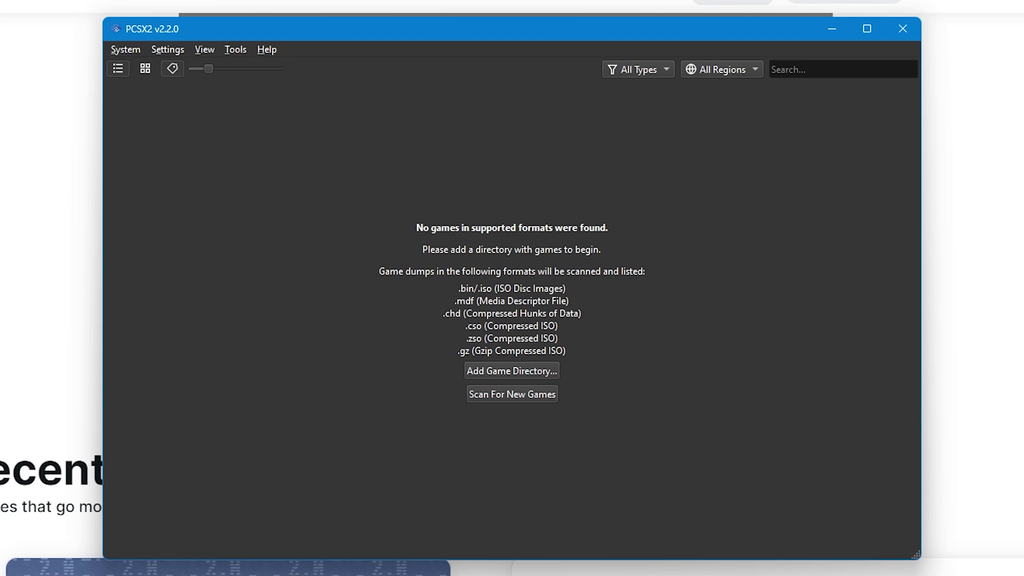
# - Open the Controllers settings and turn on Multitap for console ports 1 and 2
pyautogui.click(167, 50)
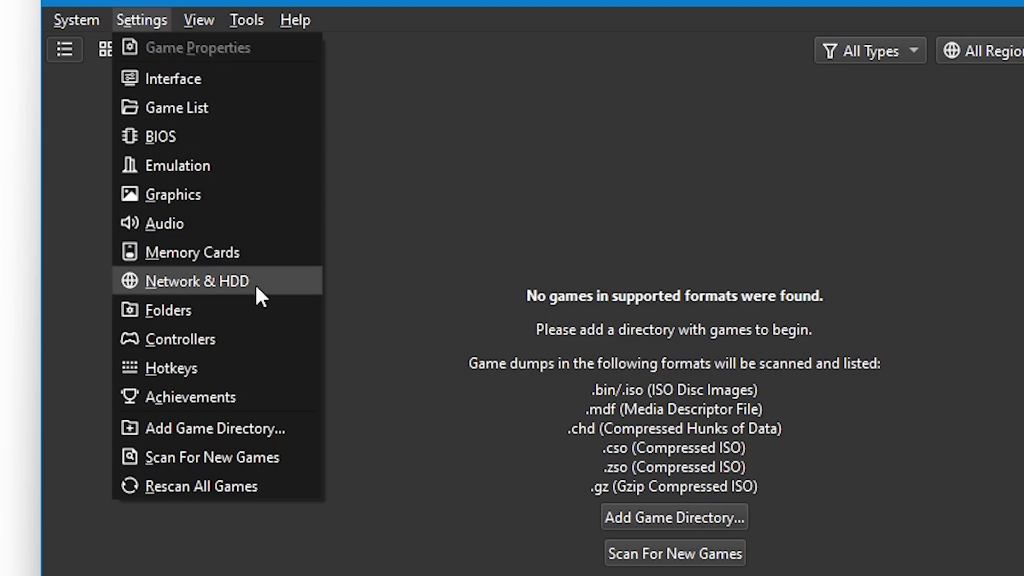
pyautogui.click(260, 344)
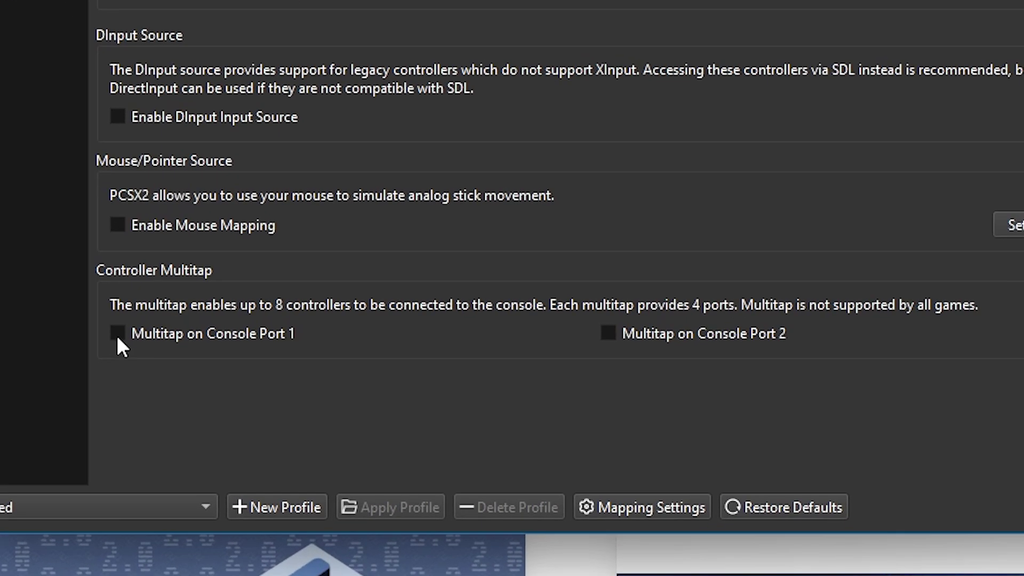
pyautogui.click(193, 430)
pyautogui.click(609, 335)
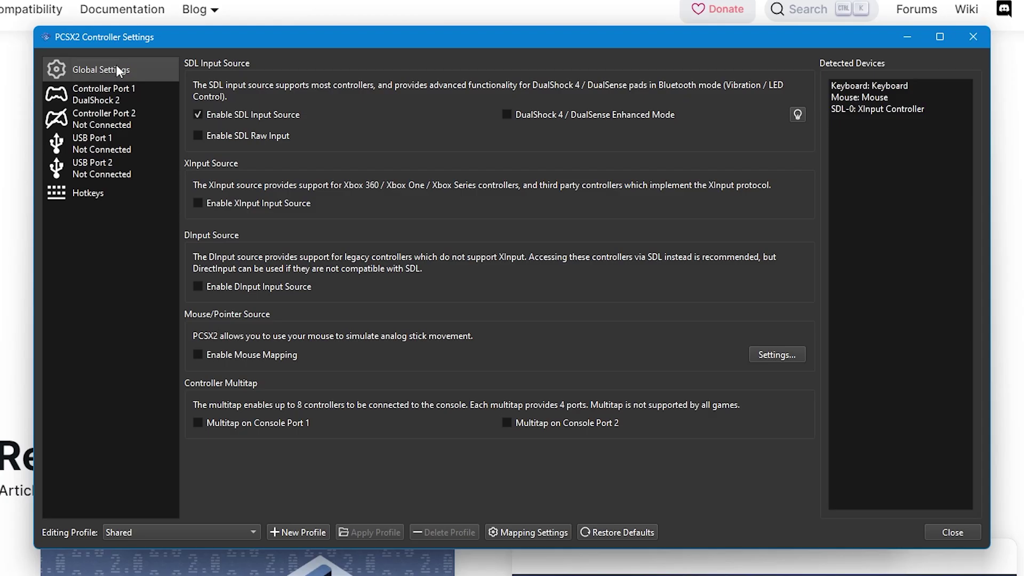
# - Switch Controller Port 1's type to Guitar, then back to DualShock 2
pyautogui.click(147, 101)
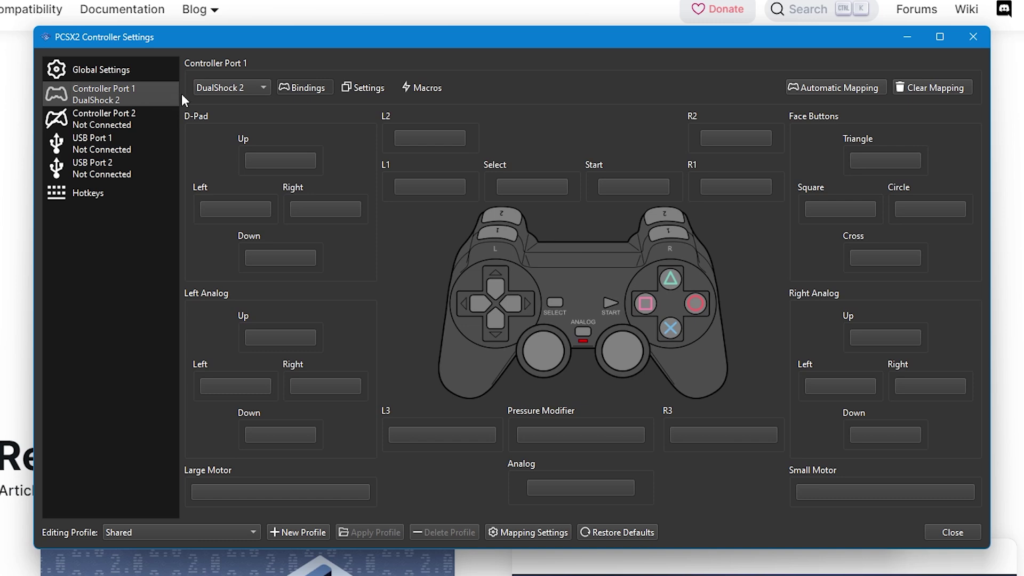
pyautogui.click(260, 95)
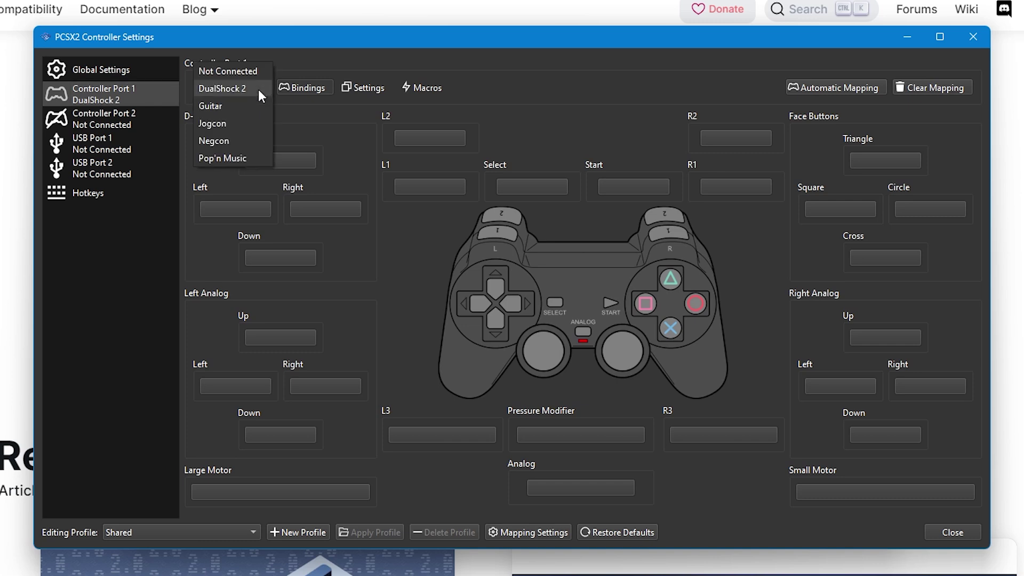
pyautogui.click(239, 113)
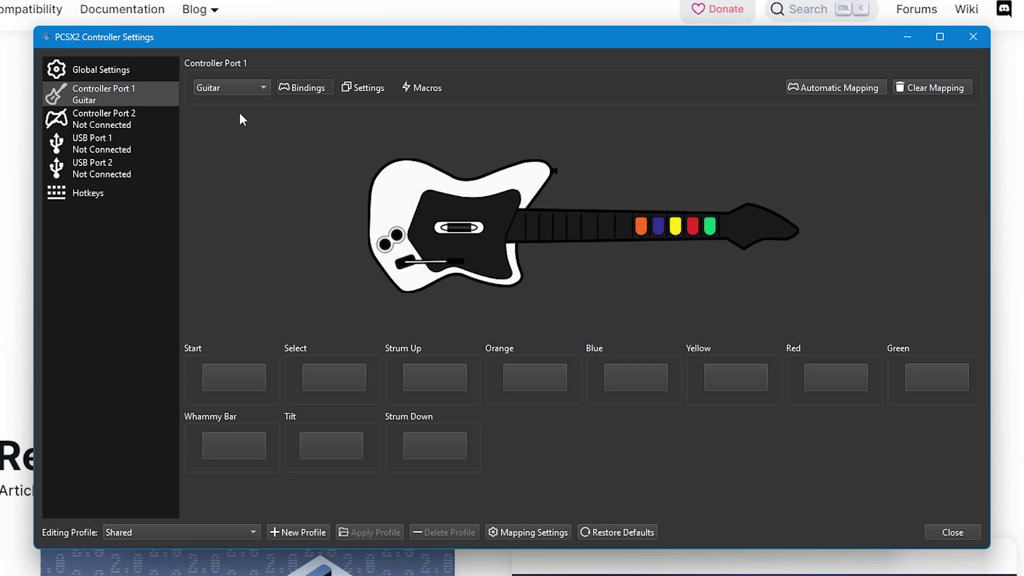
pyautogui.click(255, 92)
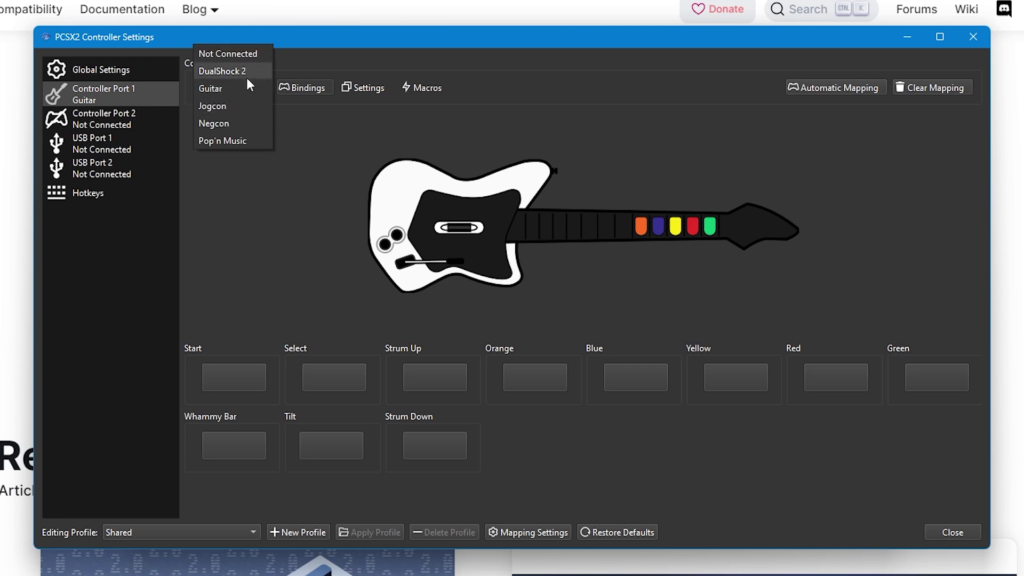
pyautogui.click(247, 78)
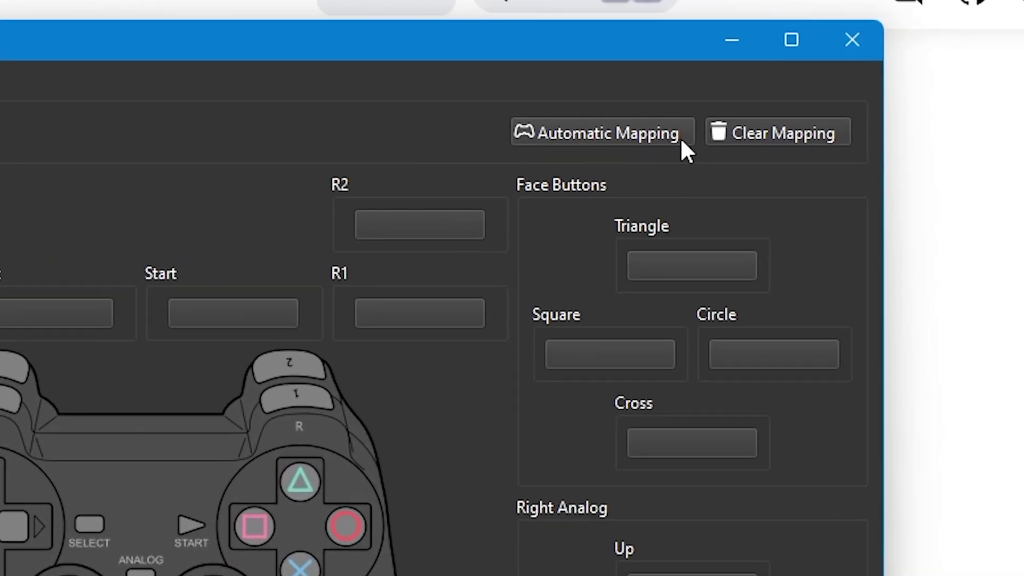
# - Auto-map Port 1 to the SDL-0 controller, then rebind Triangle, Square, Circle and Cross
pyautogui.click(680, 136)
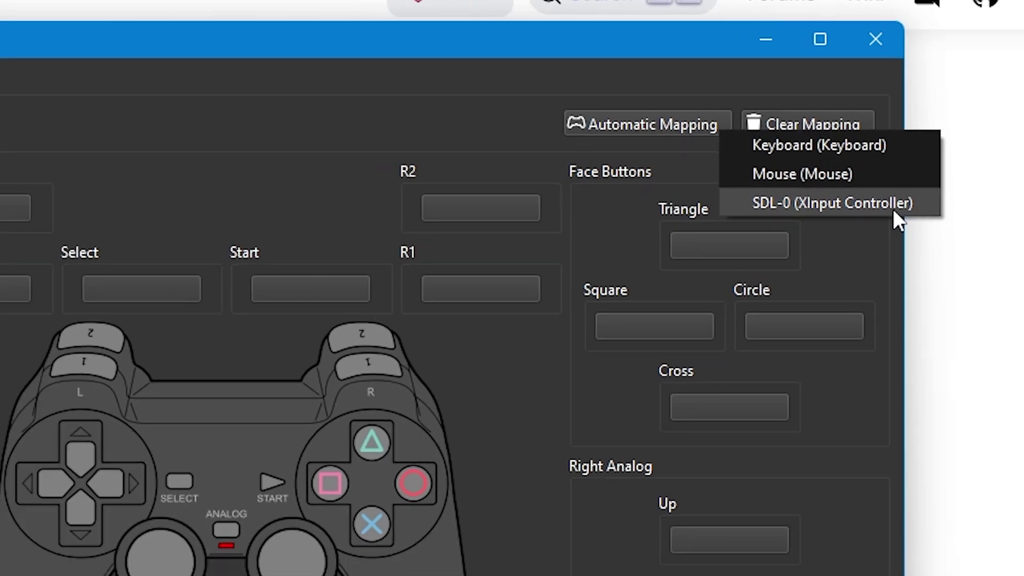
pyautogui.click(882, 221)
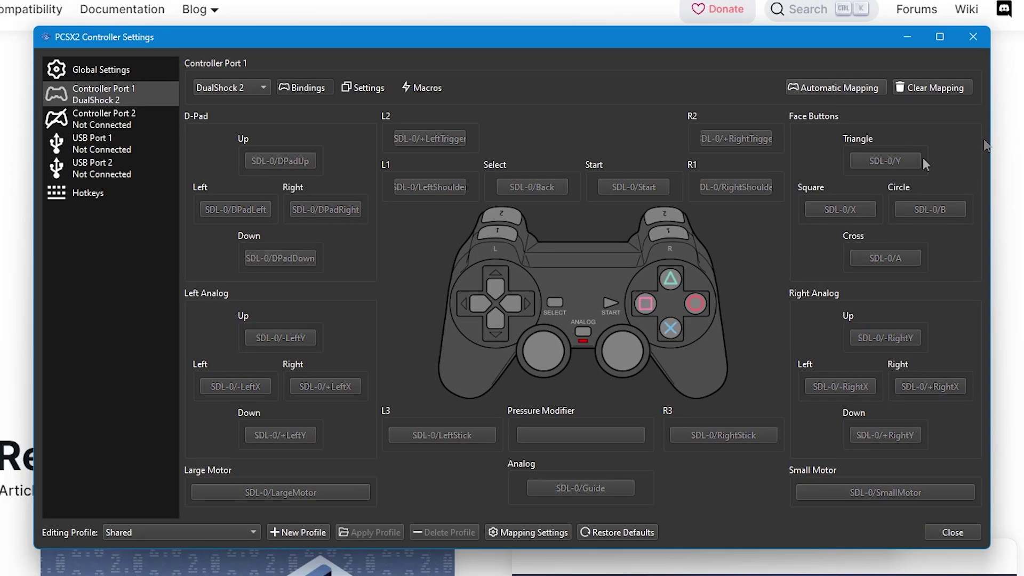
pyautogui.click(908, 163)
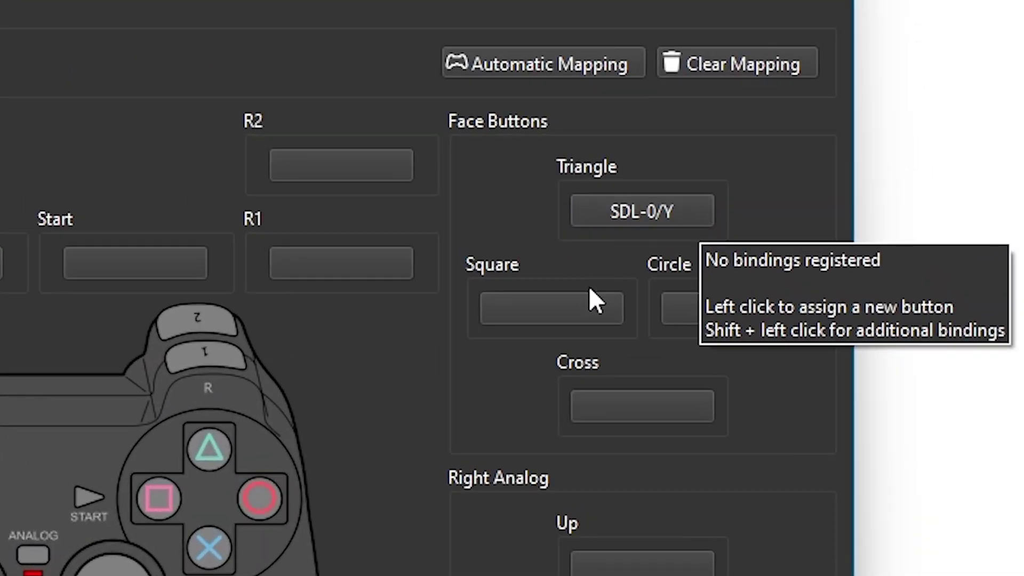
pyautogui.click(591, 309)
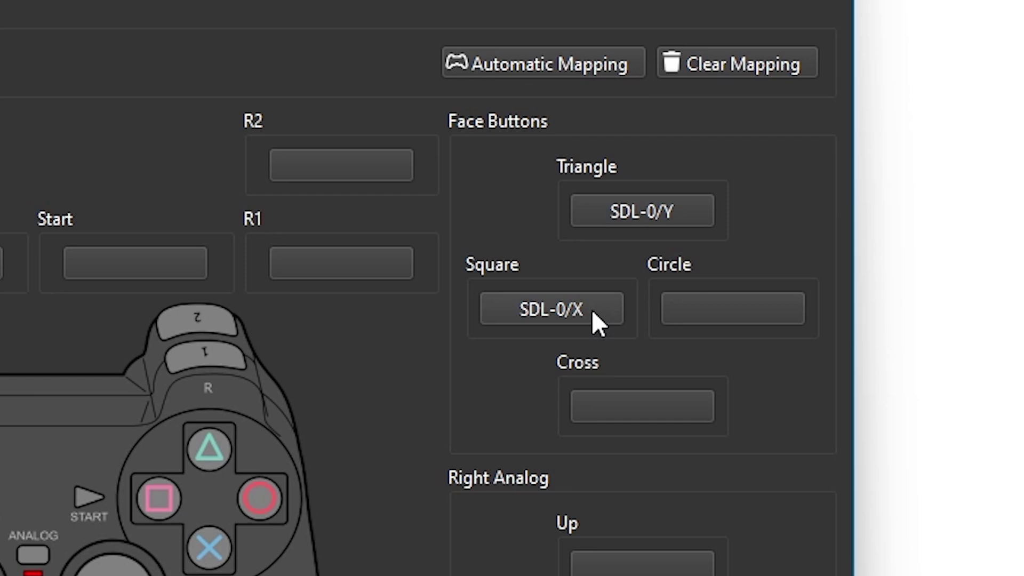
pyautogui.click(700, 319)
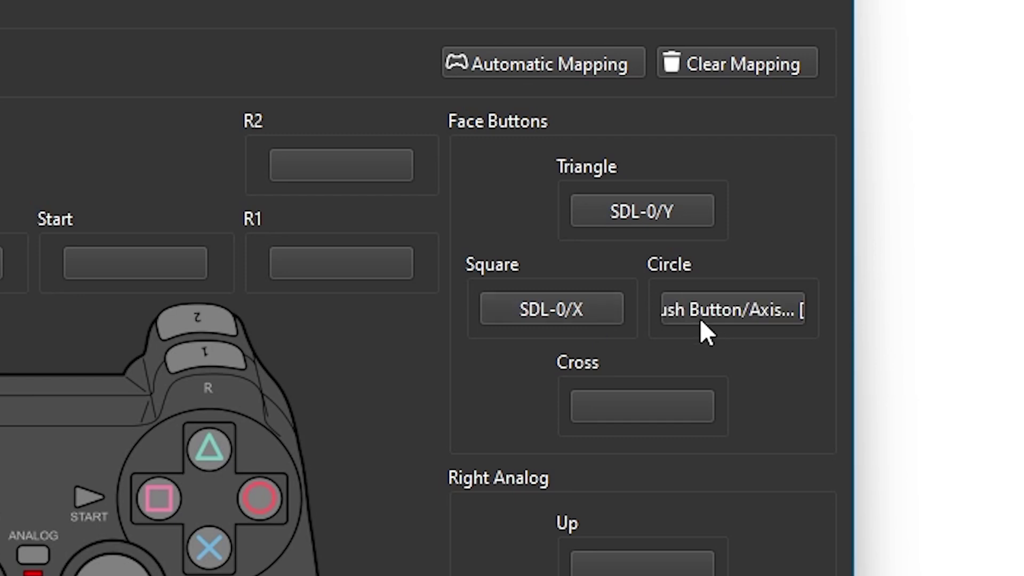
pyautogui.click(656, 417)
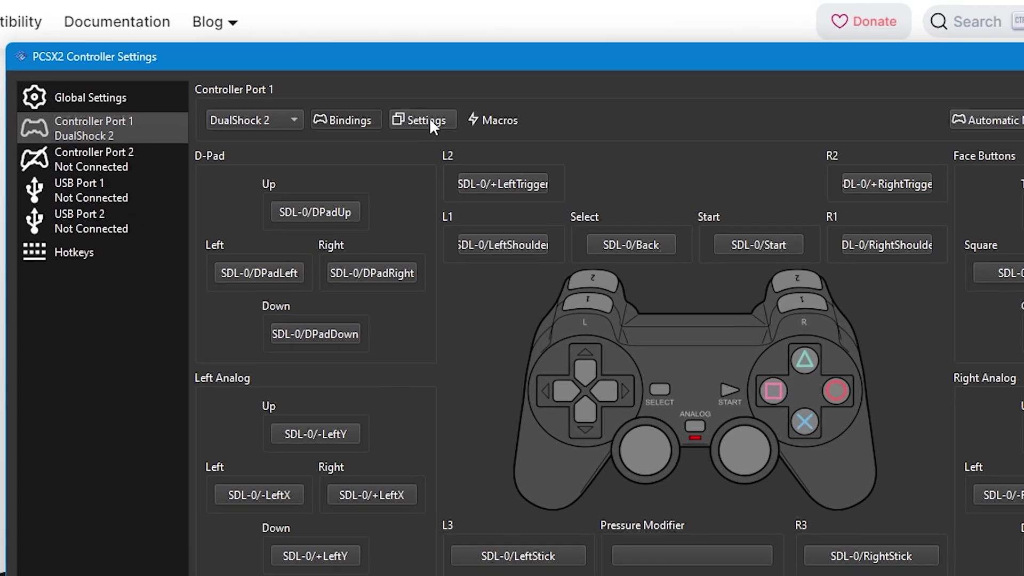
# - Review the left and right stick inversion options, keeping both Not Inverted
pyautogui.click(431, 120)
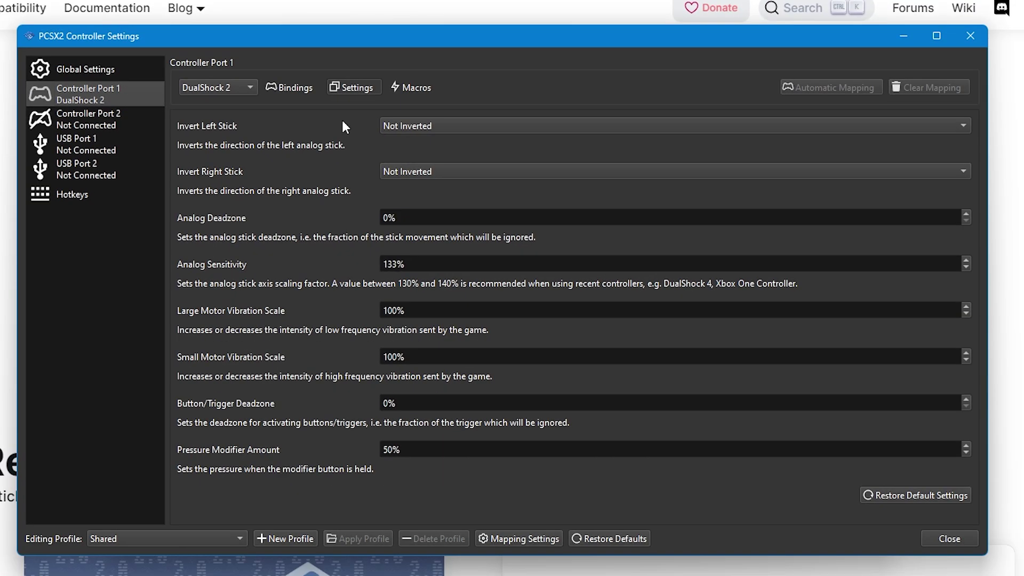
pyautogui.click(505, 127)
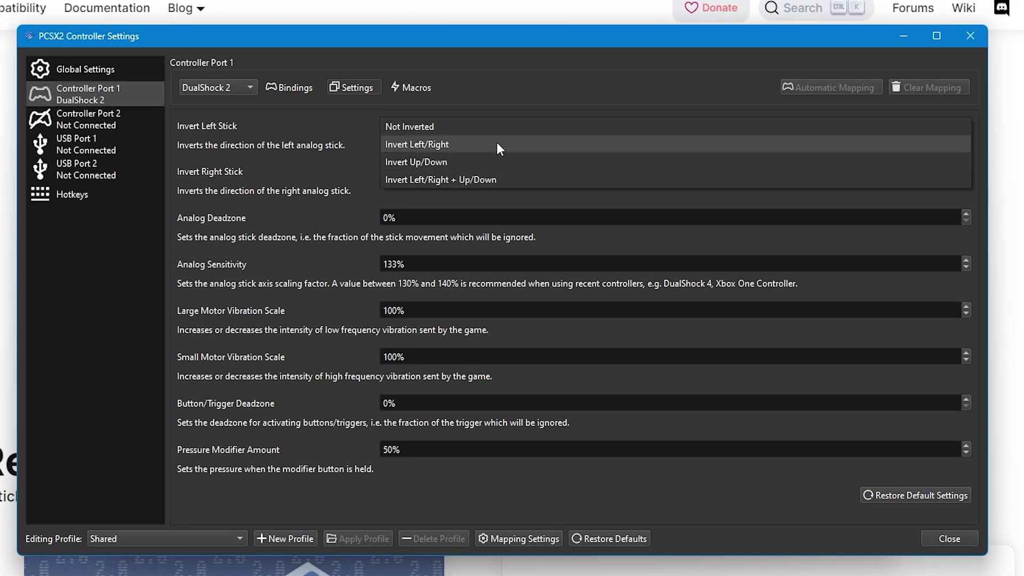
pyautogui.click(353, 126)
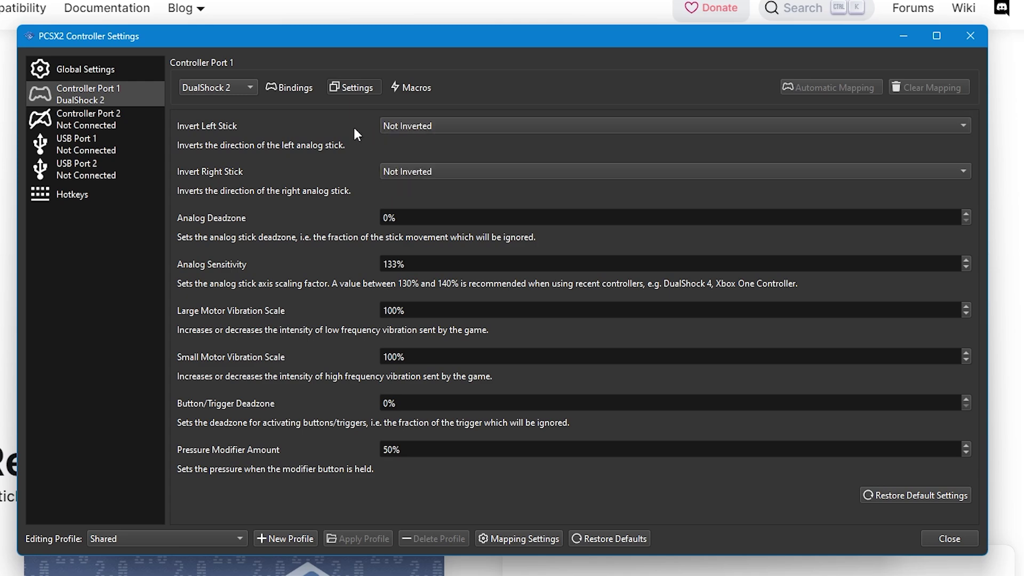
pyautogui.click(485, 171)
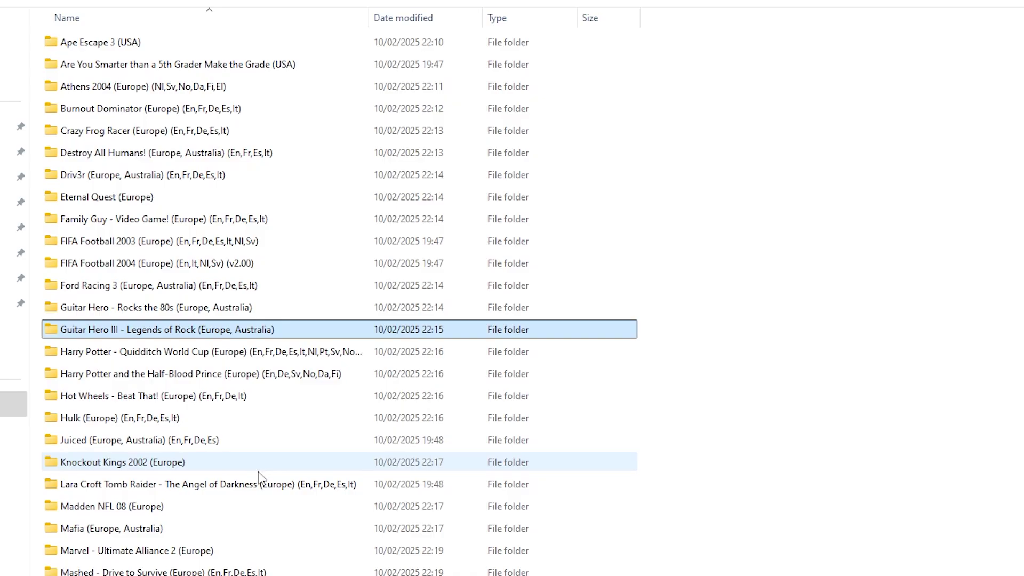
# - Open the Pro Evolution Soccer 6 (Europe) folder's ISO in WinRAR and select all its files
pyautogui.scroll(-1, 258, 474)
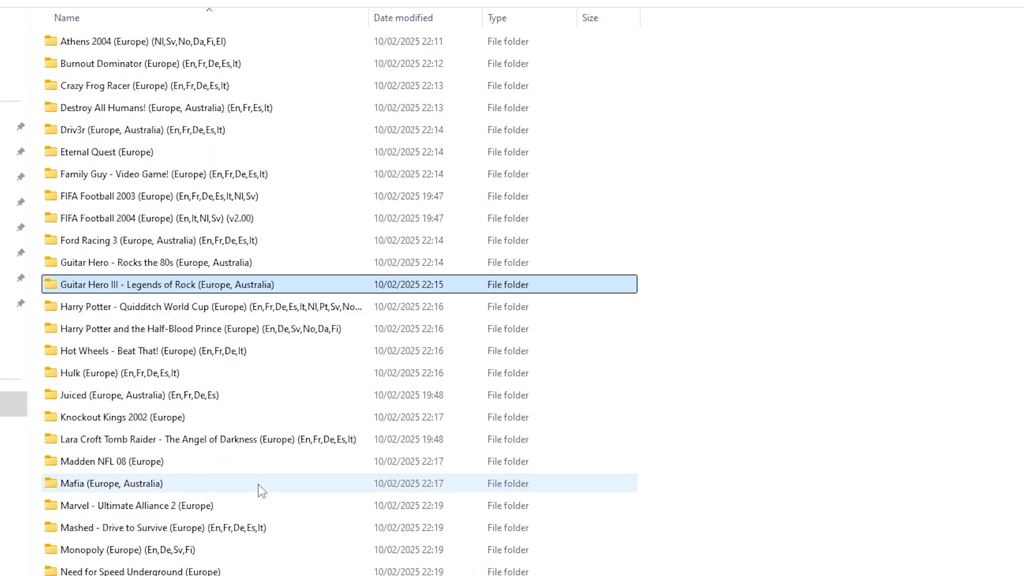
pyautogui.click(823, 421)
pyautogui.scroll(1, 816, 419)
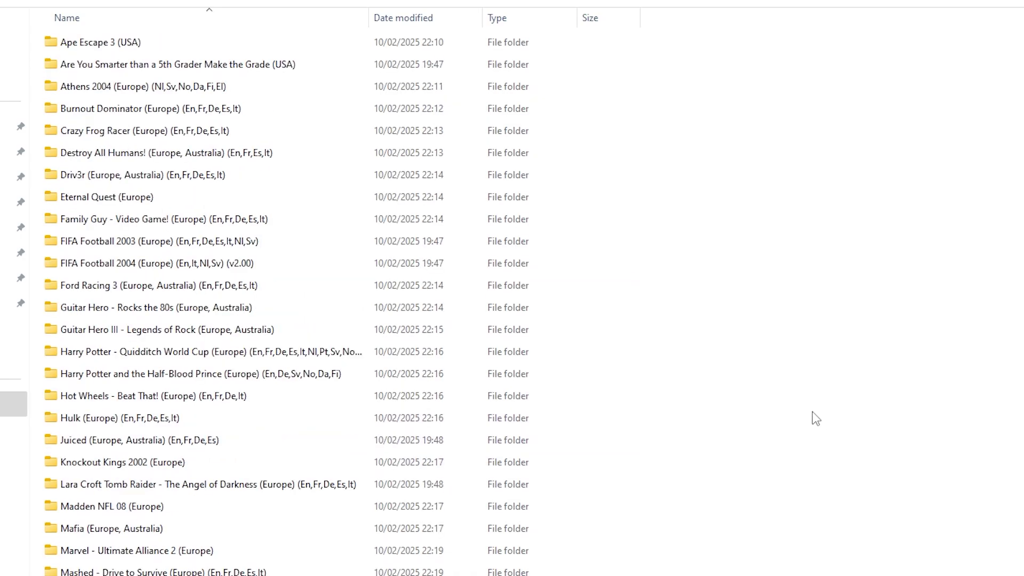
pyautogui.scroll(-5, 816, 419)
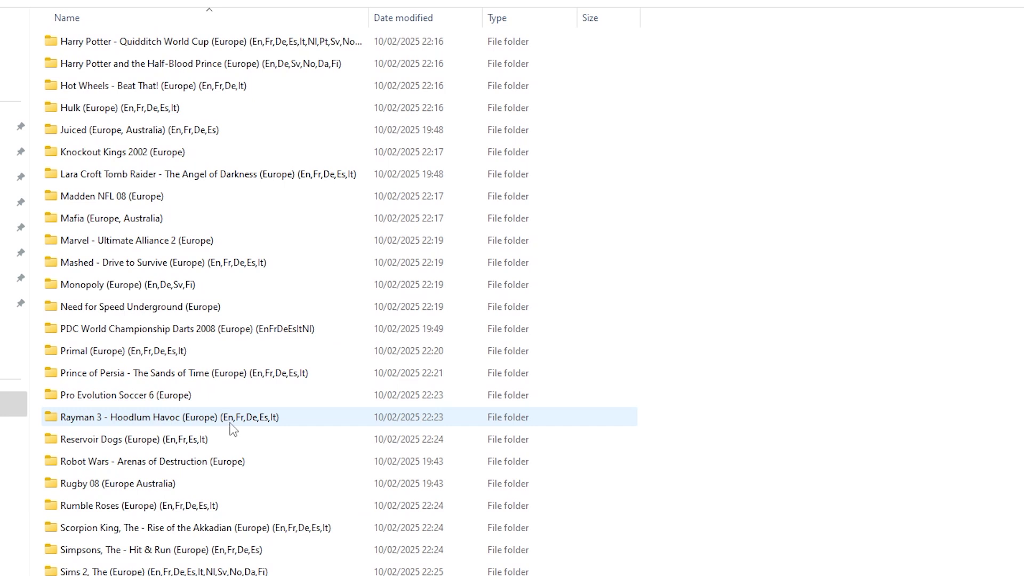
pyautogui.click(243, 403)
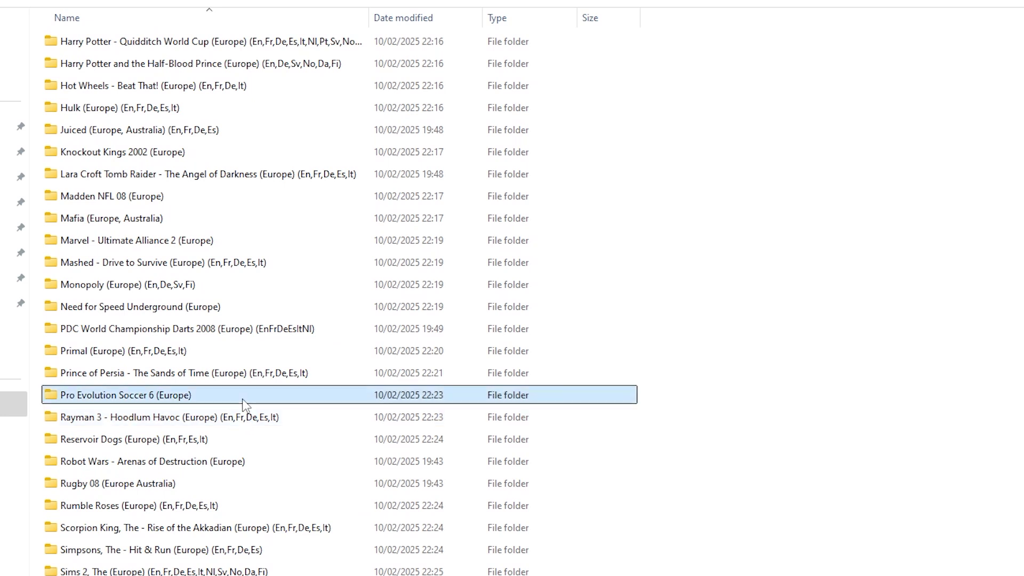
pyautogui.doubleClick(243, 403)
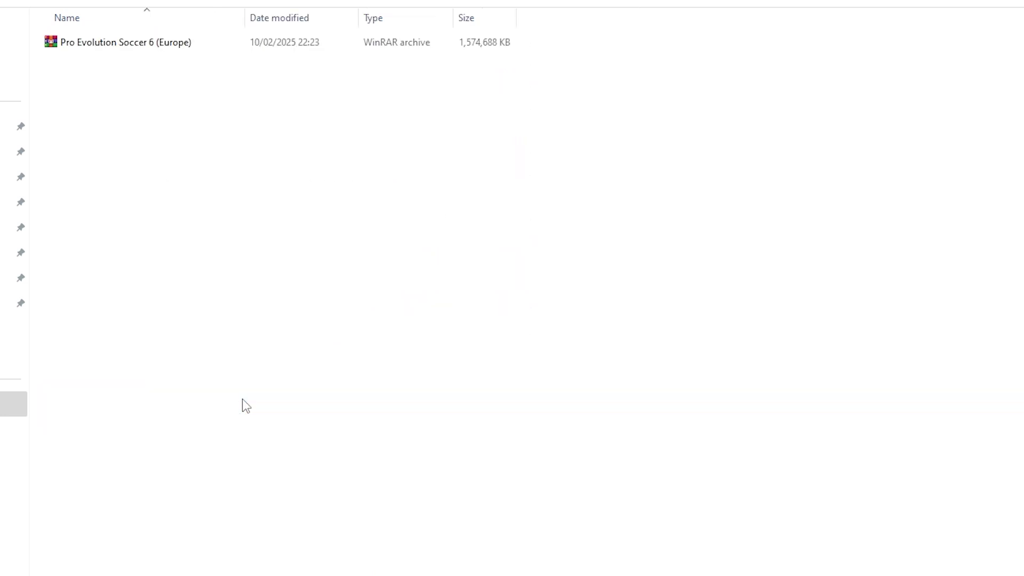
pyautogui.doubleClick(143, 47)
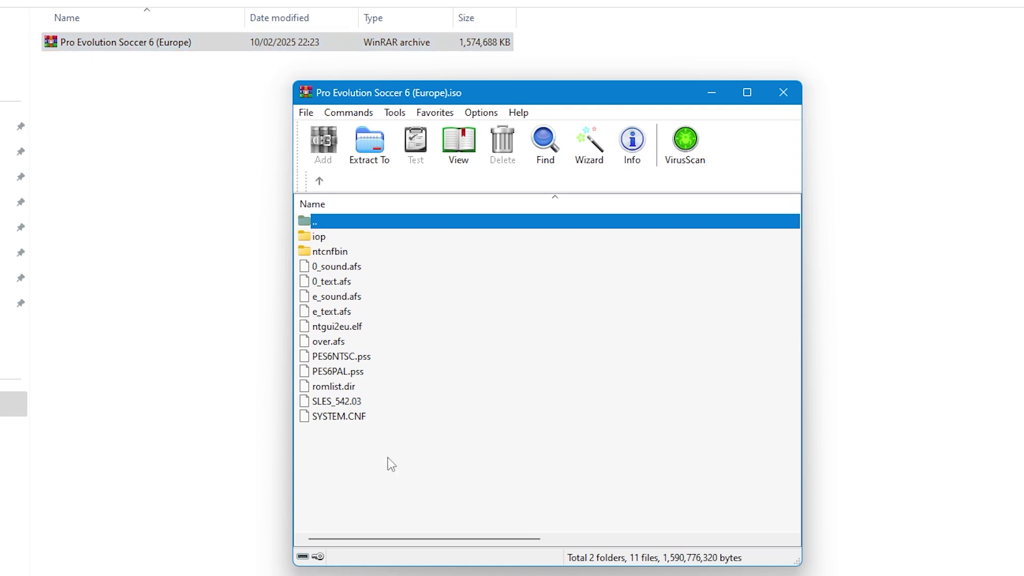
pyautogui.moveTo(383, 456); pyautogui.dragTo(325, 241)
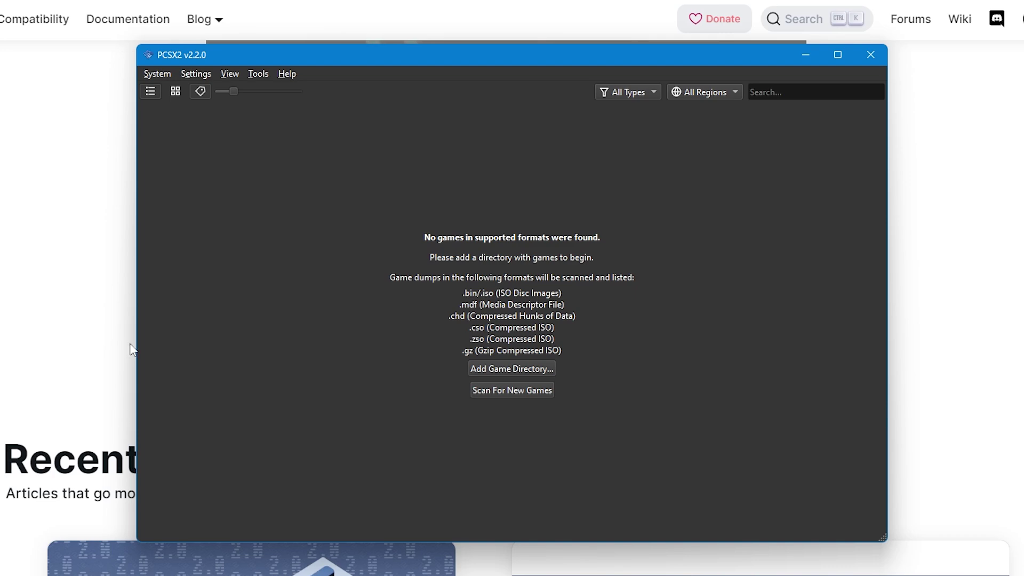
# - Scan the game folders for new PS2 titles, then show the library as a cover grid
pyautogui.click(173, 47)
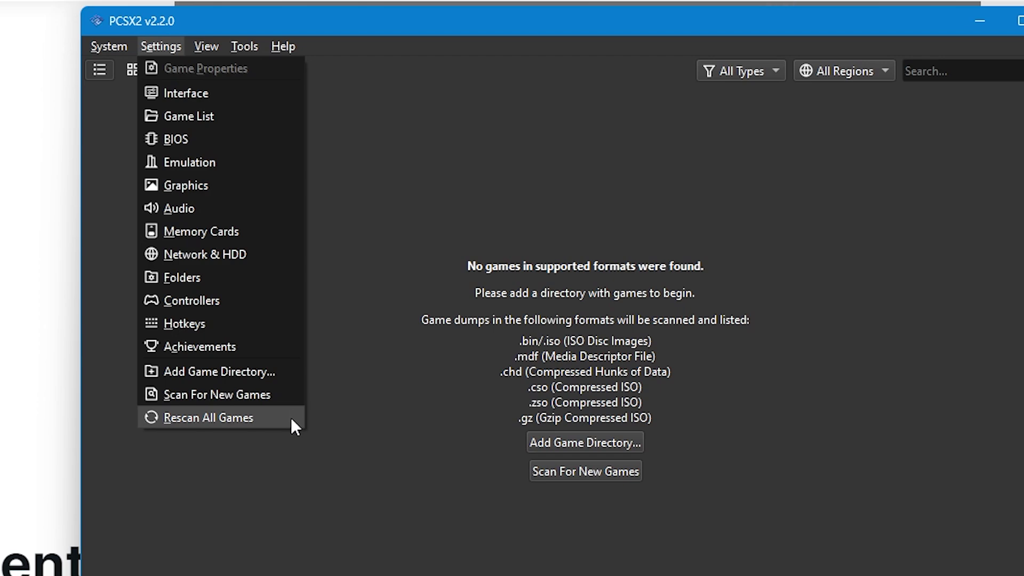
pyautogui.click(288, 396)
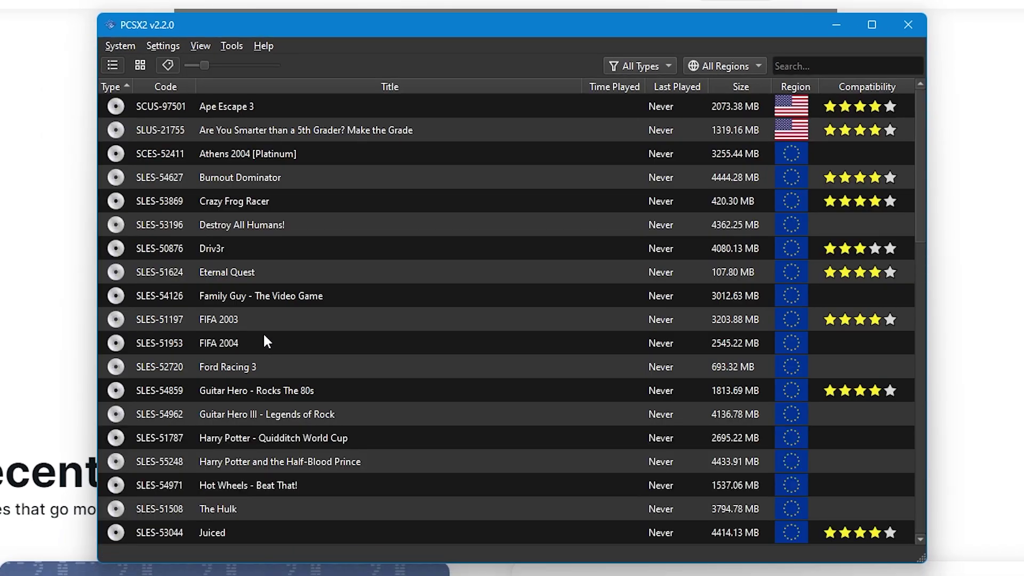
pyautogui.click(140, 65)
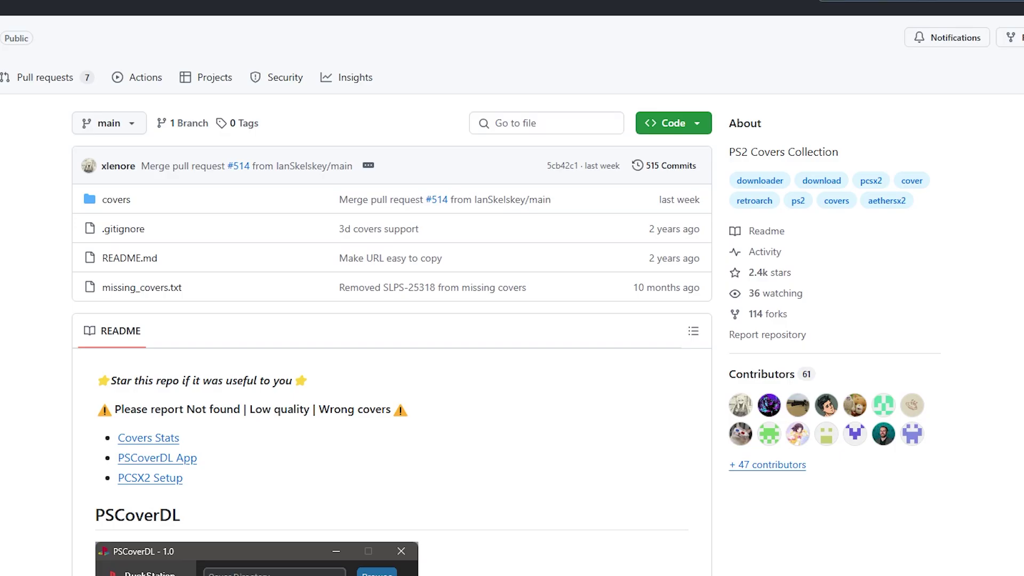
# - Copy the default-covers URL from the ps2-covers README's PCSX2 setup section
pyautogui.scroll(-4, 645, 424)
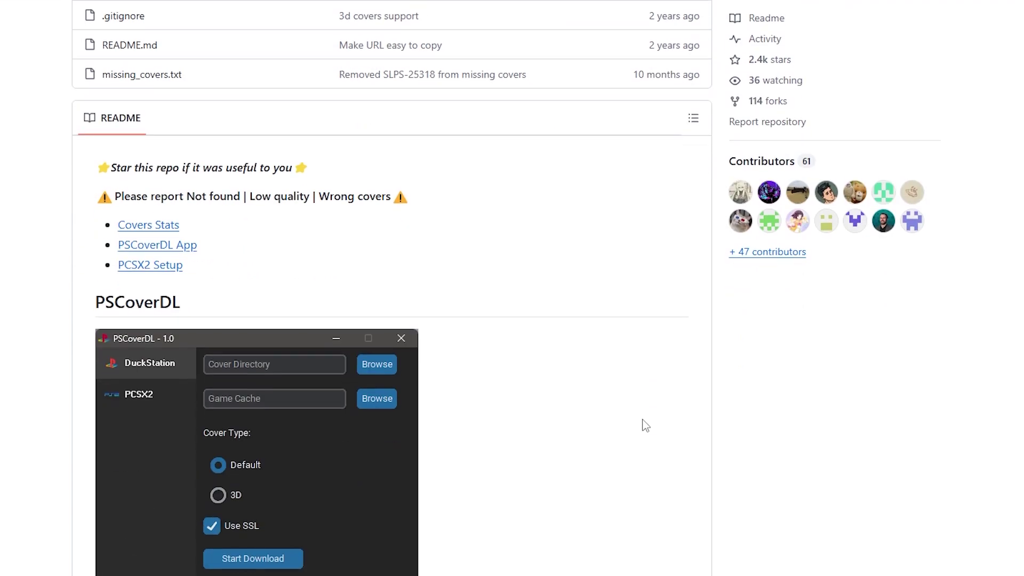
pyautogui.scroll(-4, 645, 425)
pyautogui.scroll(-6, 658, 393)
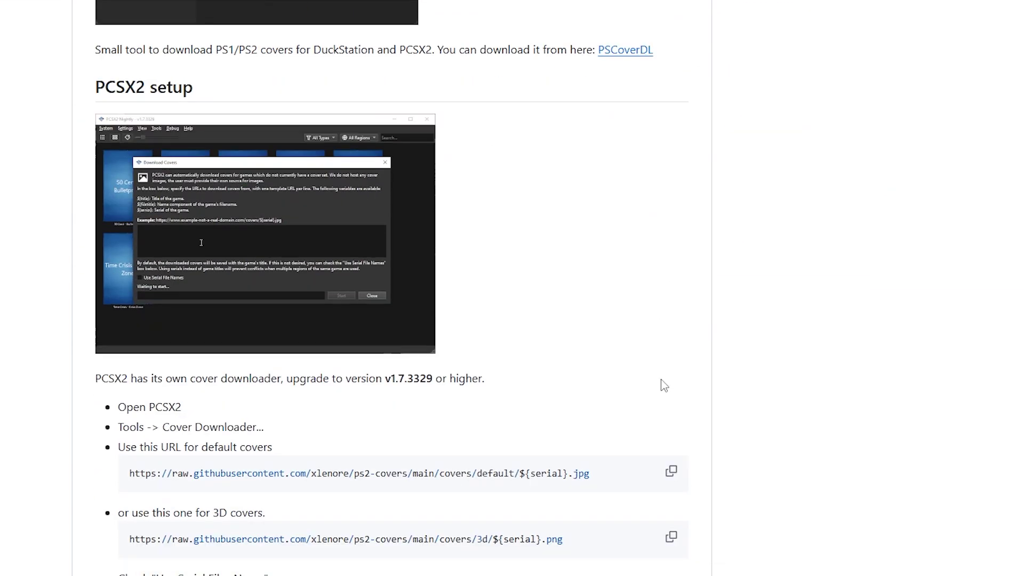
pyautogui.scroll(-5, 660, 378)
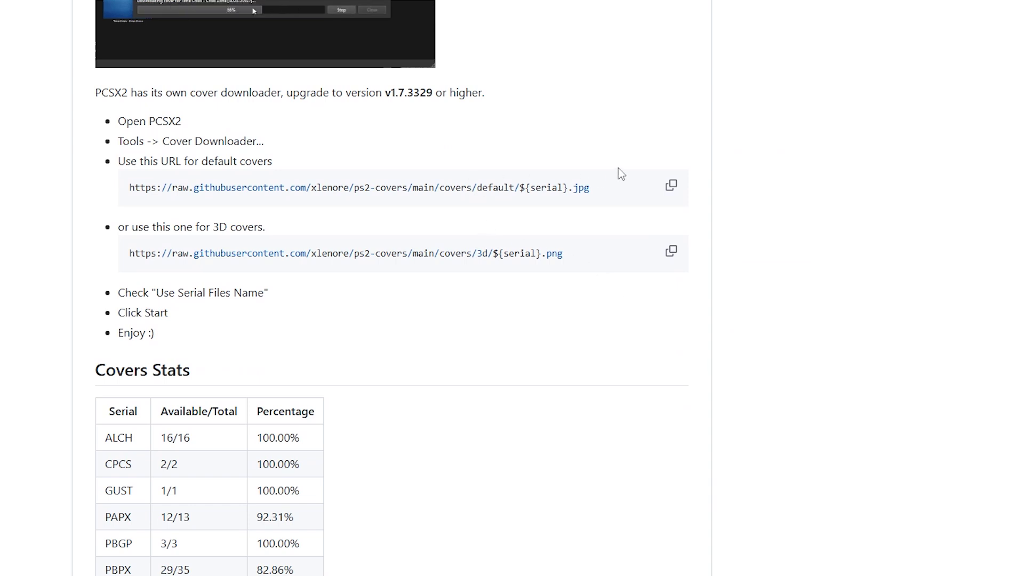
pyautogui.click(674, 191)
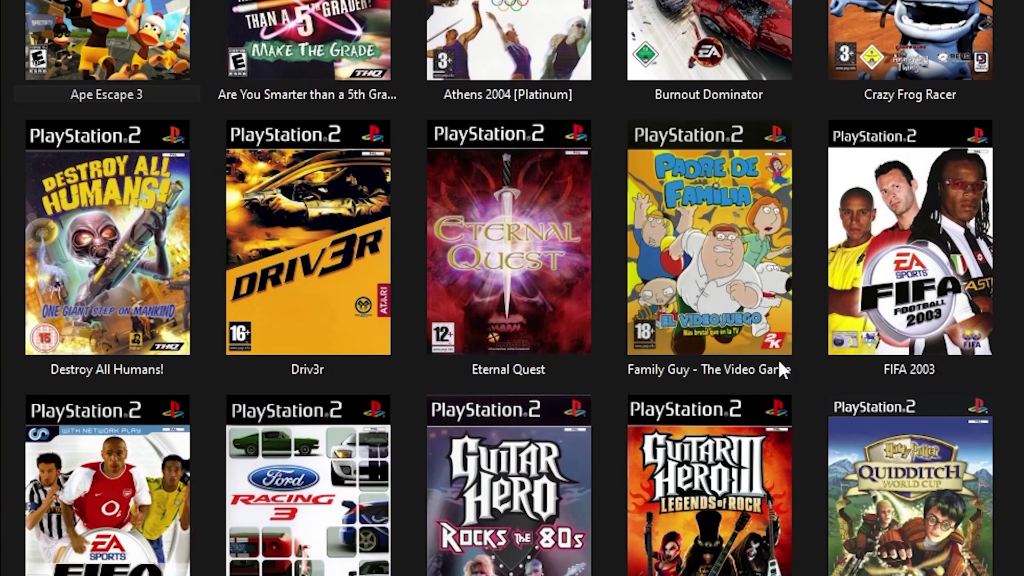
# - Copy the ps2-covers 3D URL into PCSX2's Cover Downloader and start fetching covers
pyautogui.scroll(-8, 781, 367)
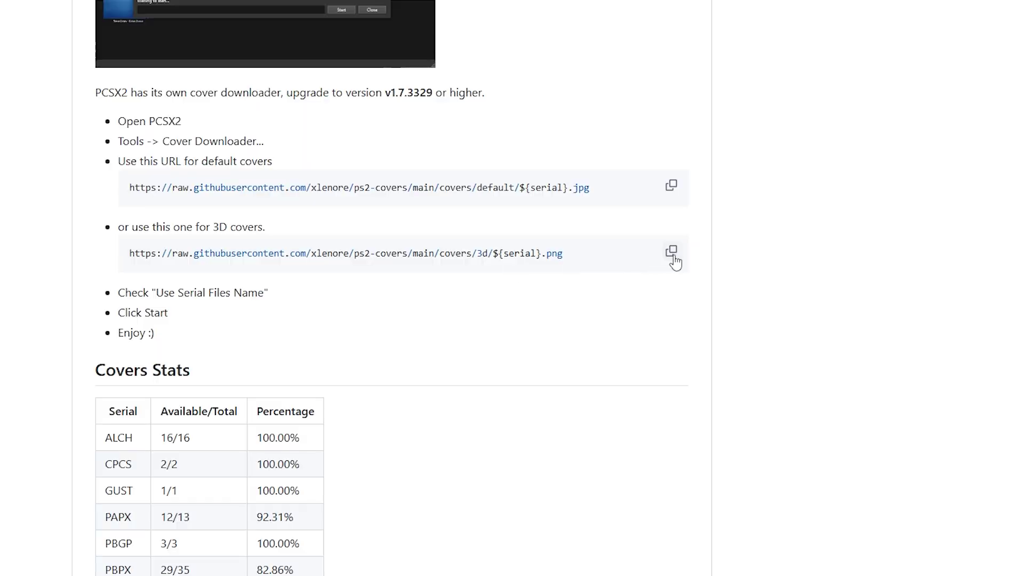
pyautogui.click(671, 255)
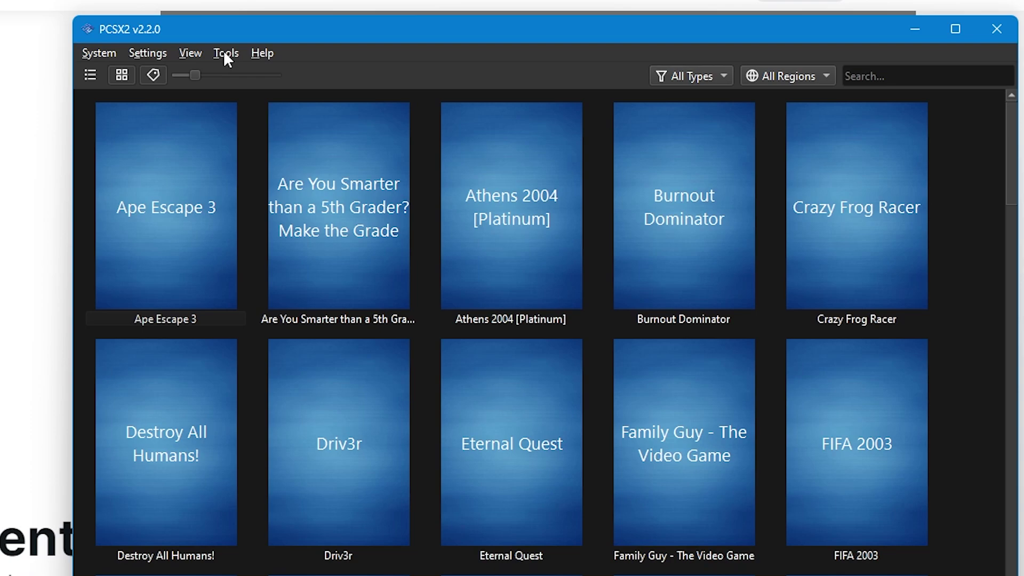
pyautogui.click(225, 55)
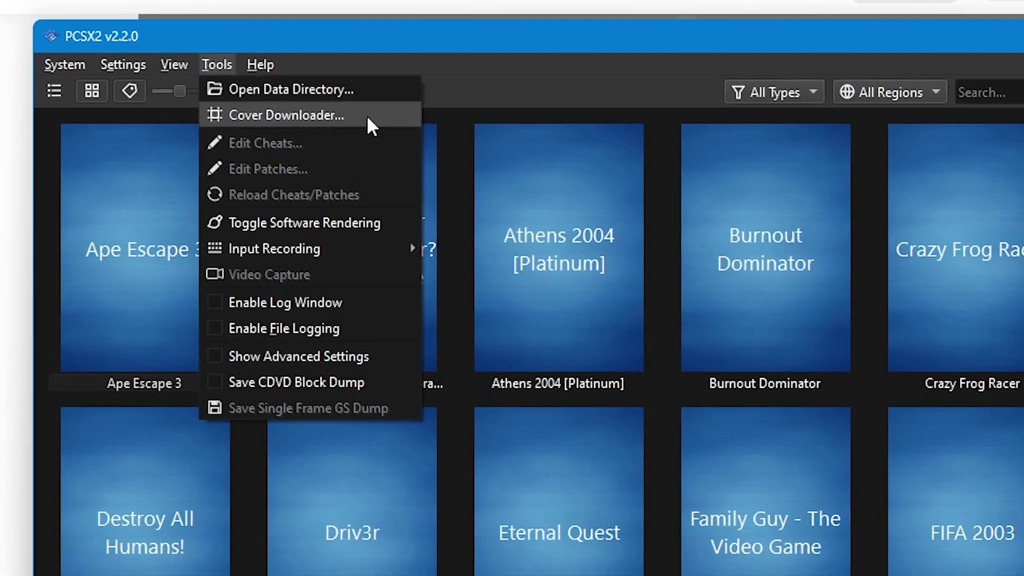
pyautogui.click(366, 114)
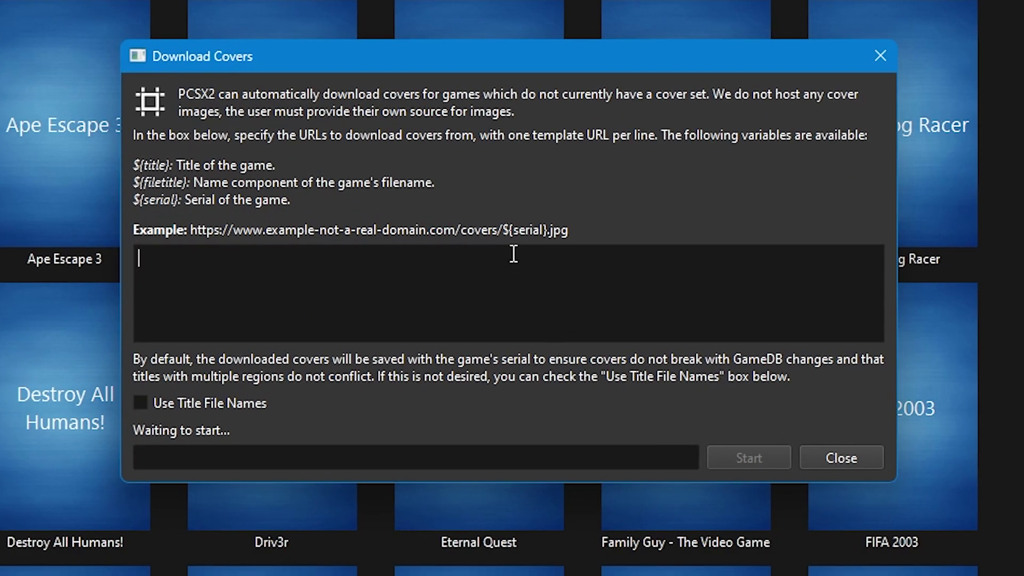
pyautogui.rightClick(514, 253)
pyautogui.click(582, 370)
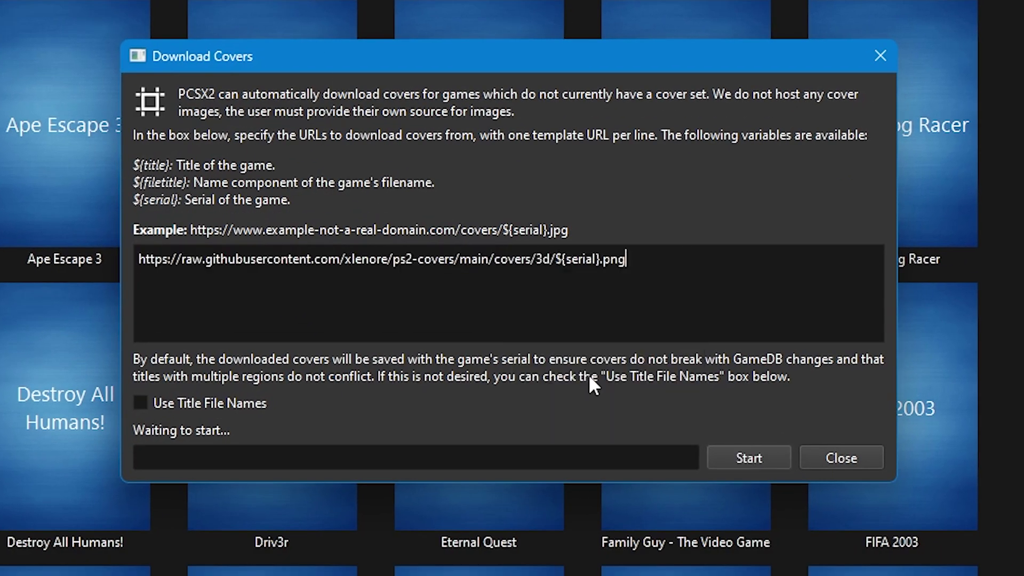
pyautogui.click(769, 458)
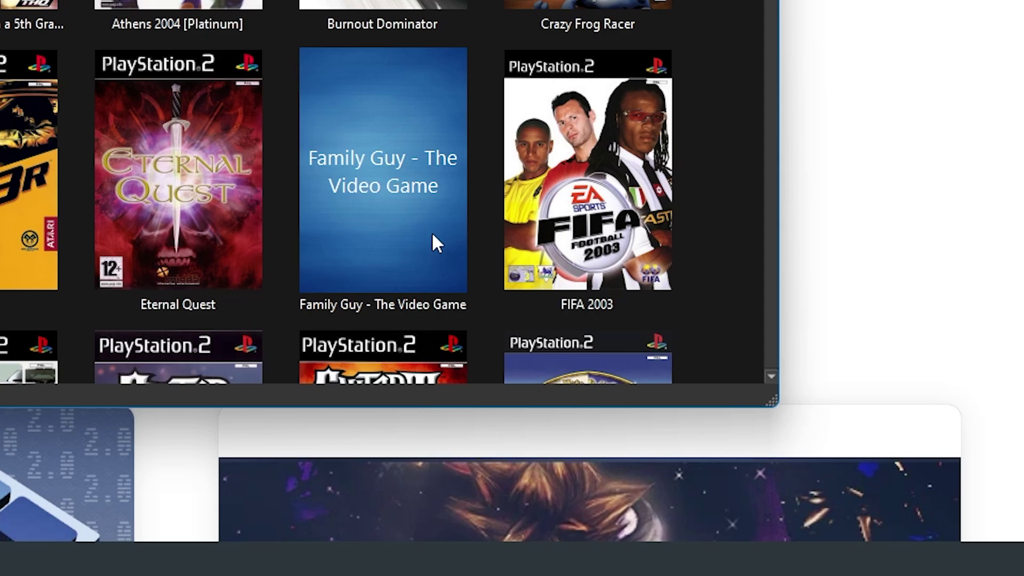
# - Save a Family Guy box-art JPG to Downloads and set it as the game's cover
pyautogui.rightClick(432, 234)
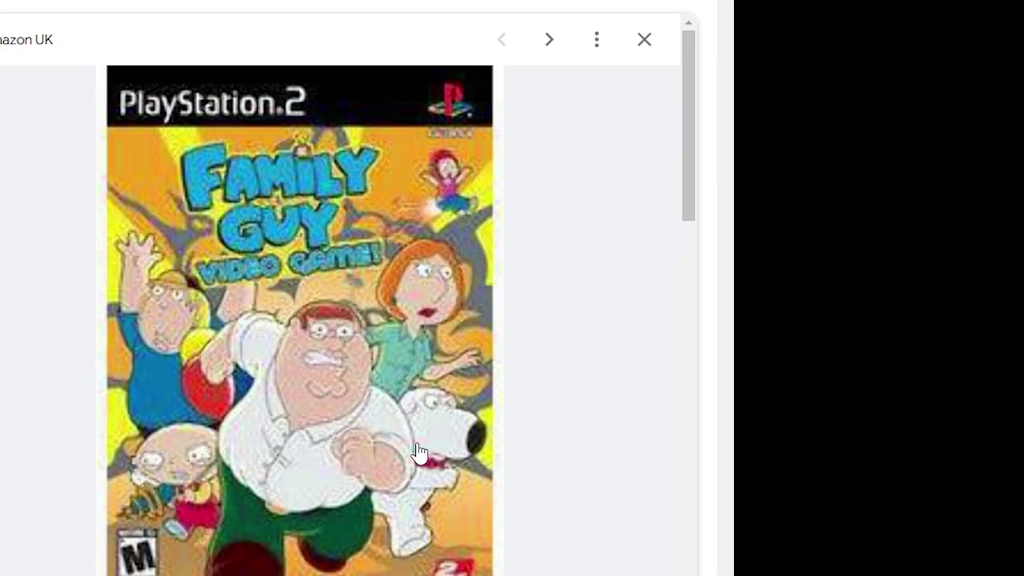
pyautogui.rightClick(416, 443)
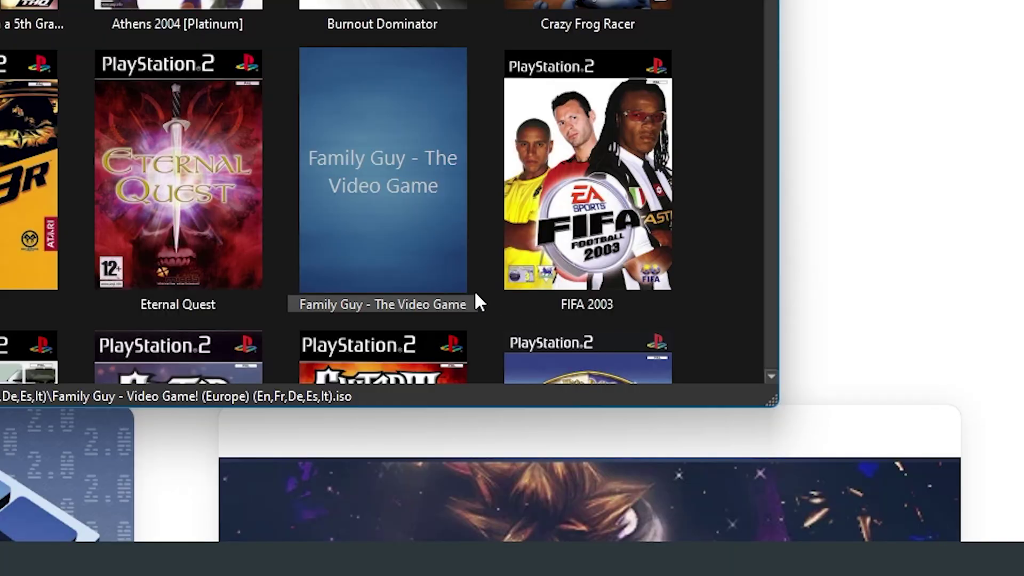
pyautogui.rightClick(430, 257)
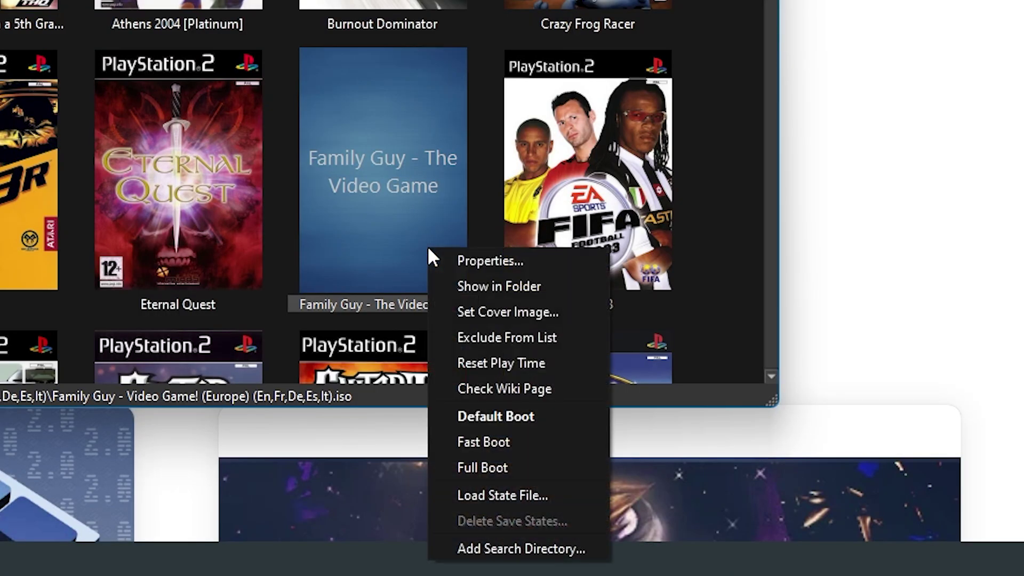
pyautogui.click(503, 312)
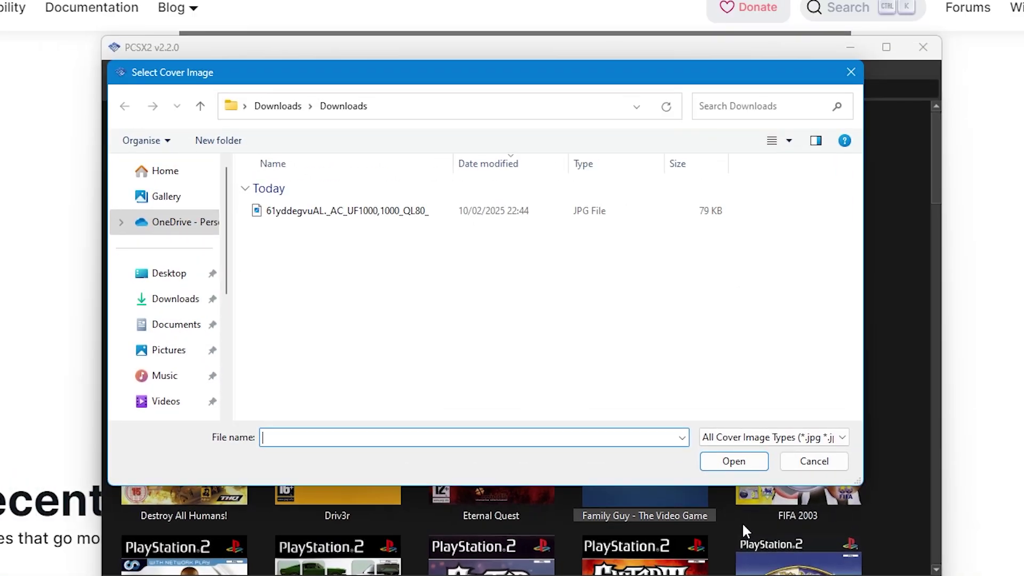
pyautogui.click(395, 213)
pyautogui.click(756, 465)
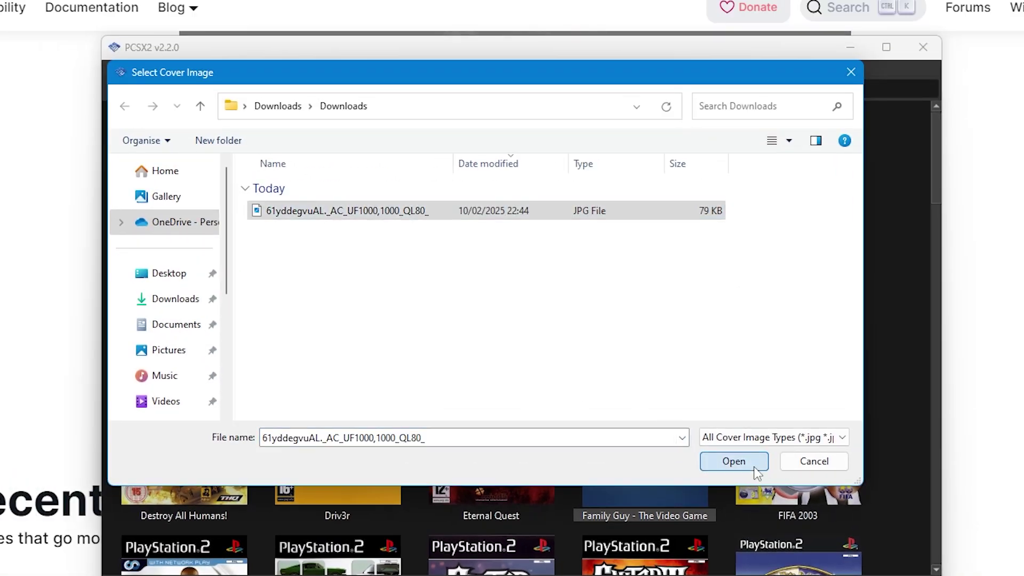